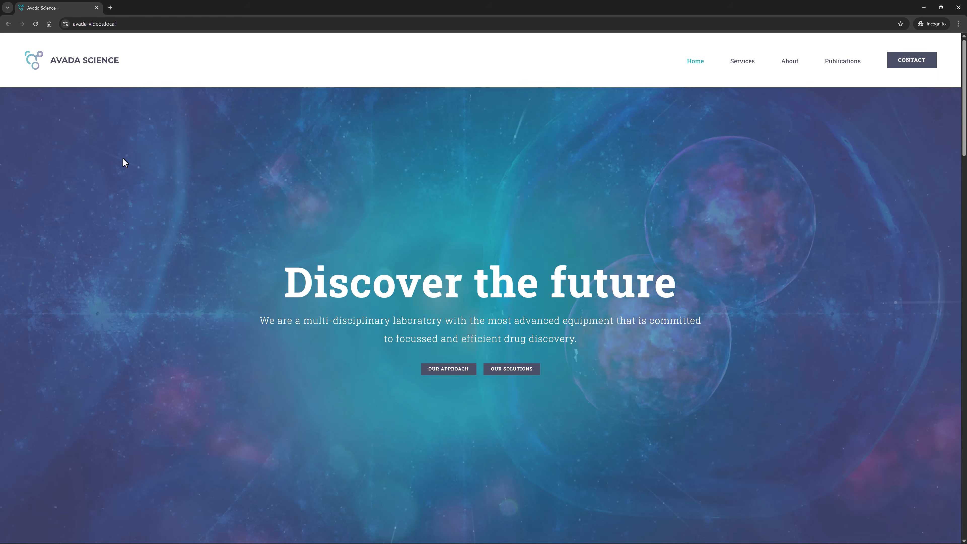
Step: Open the developer tools on the homepage and emulate a Moto G4 mobile device
right_click(124, 163)
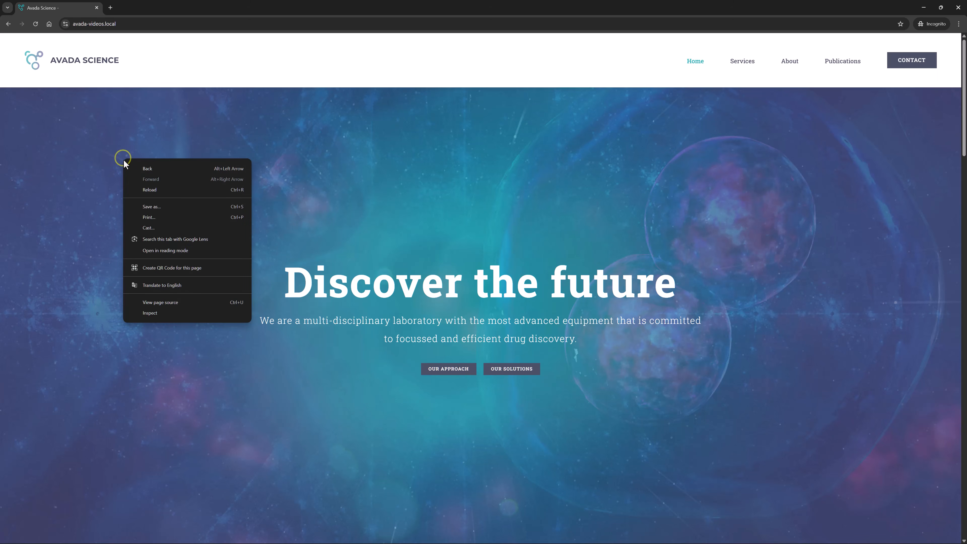
click(142, 315)
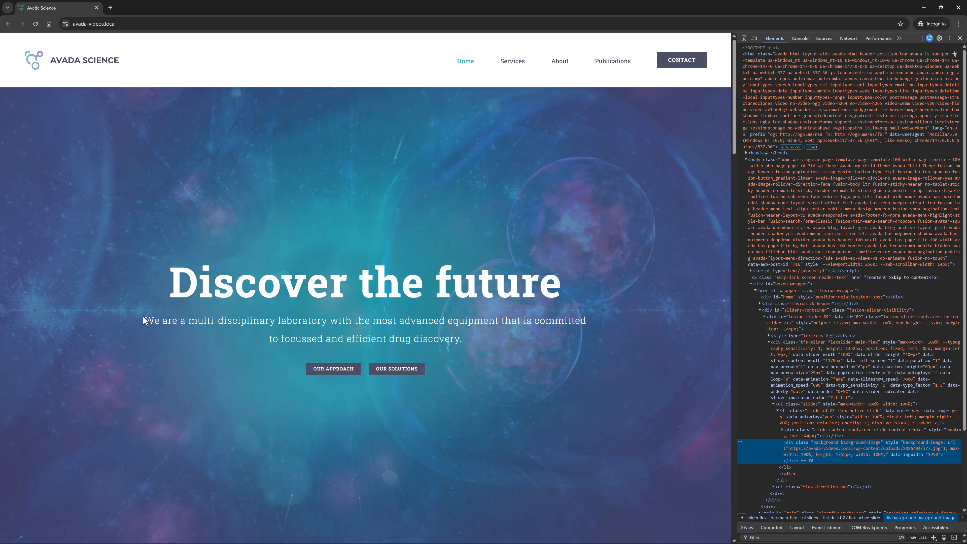
click(753, 38)
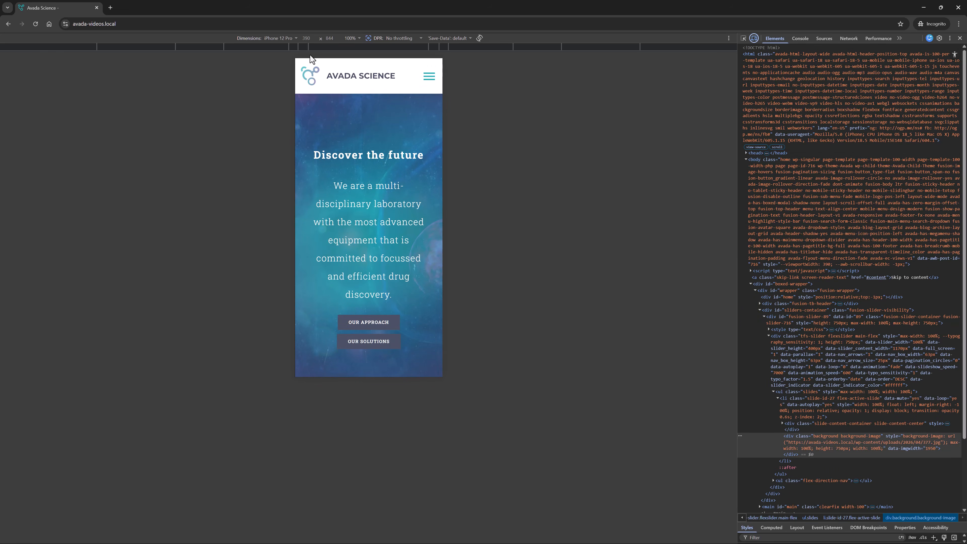
click(283, 38)
click(280, 63)
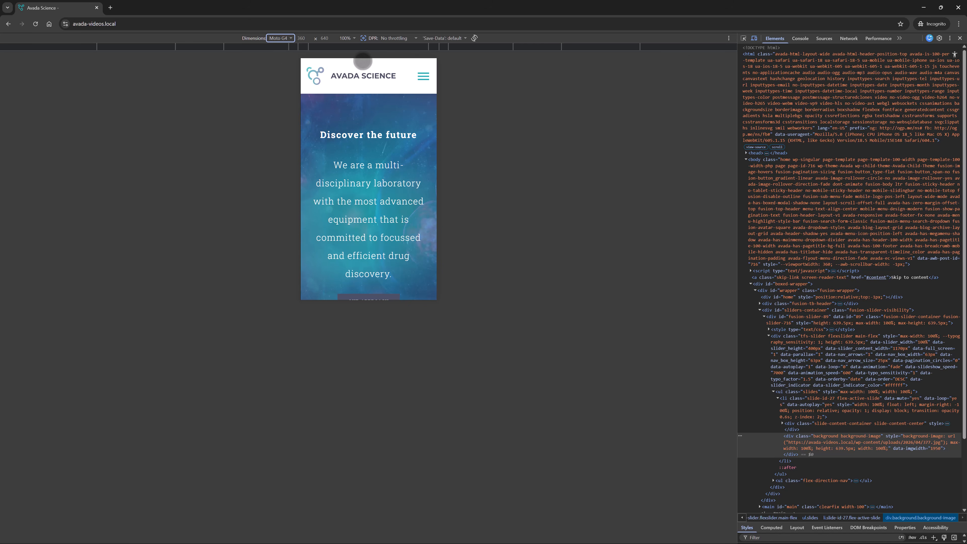
Step: Run a Lighthouse page load analysis of the homepage's mobile performance in Navigation mode
click(898, 39)
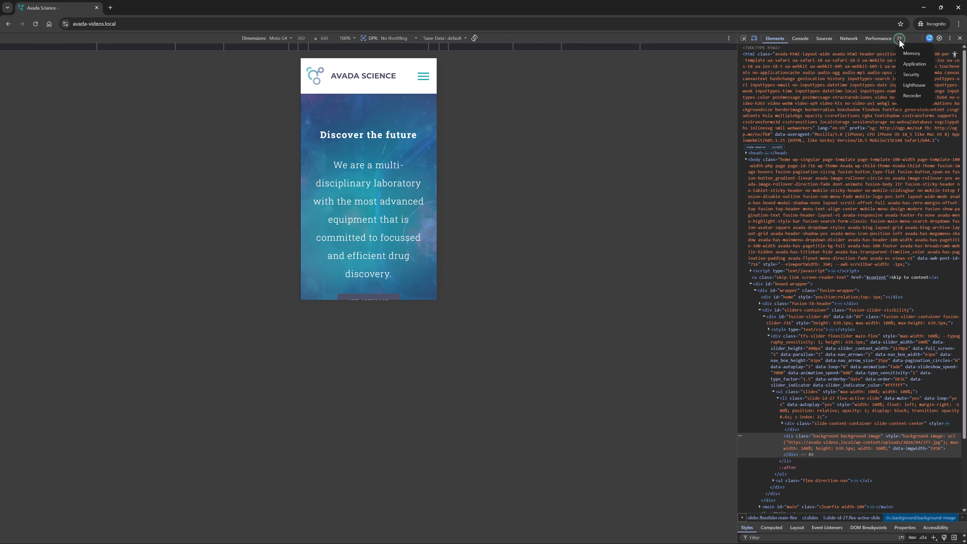
click(903, 87)
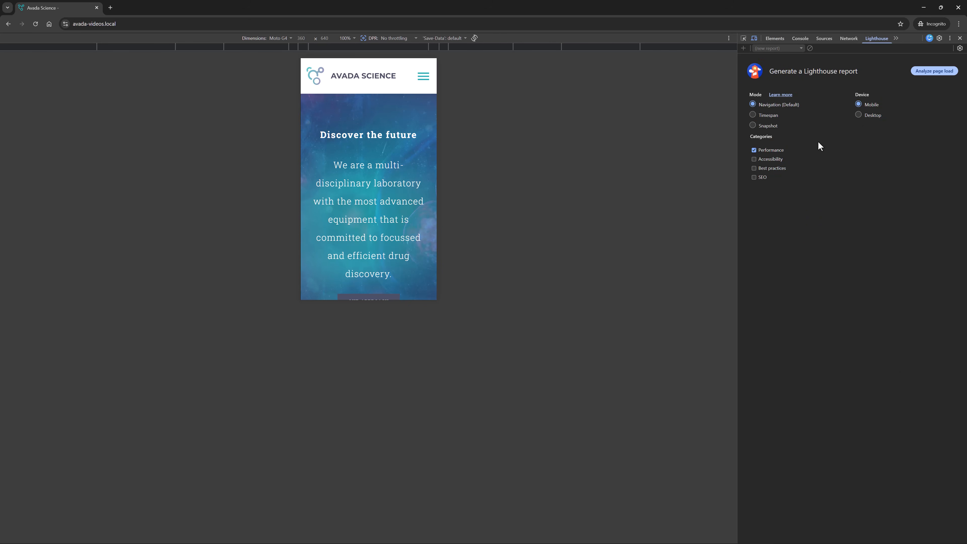
click(930, 71)
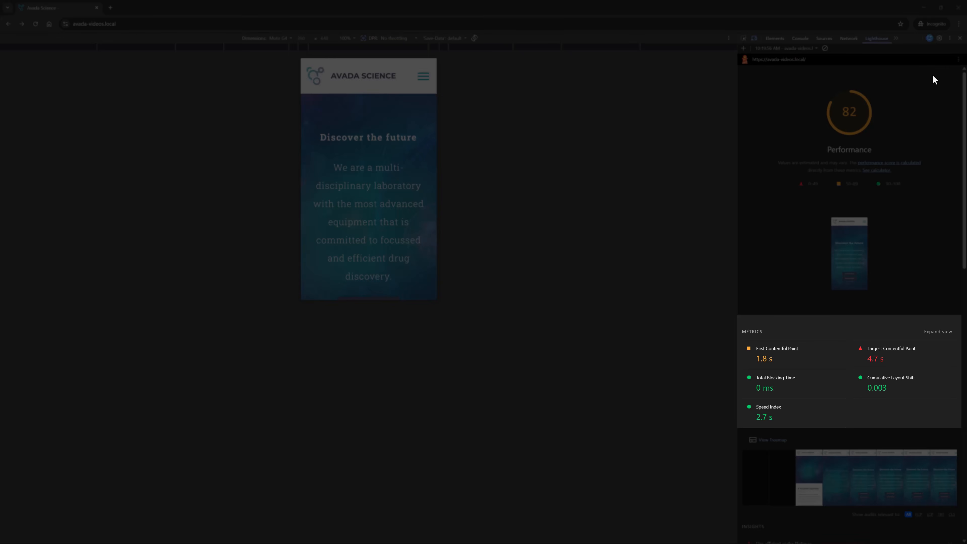
Step: Review the Lighthouse report's metrics, insights, diagnostics and passed audits, and close the developer tools
scroll(772, 351, down, 1)
scroll(772, 351, down, 15)
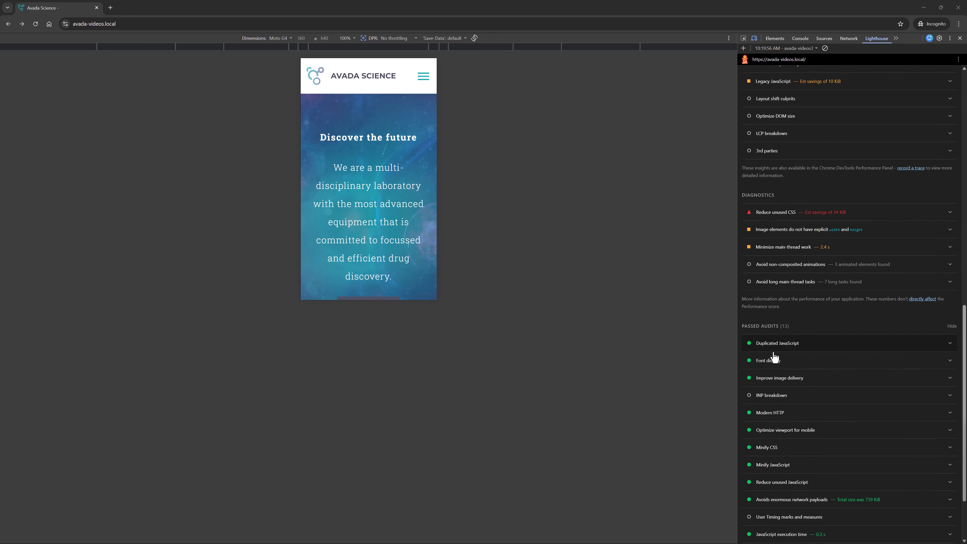
scroll(774, 356, up, 4)
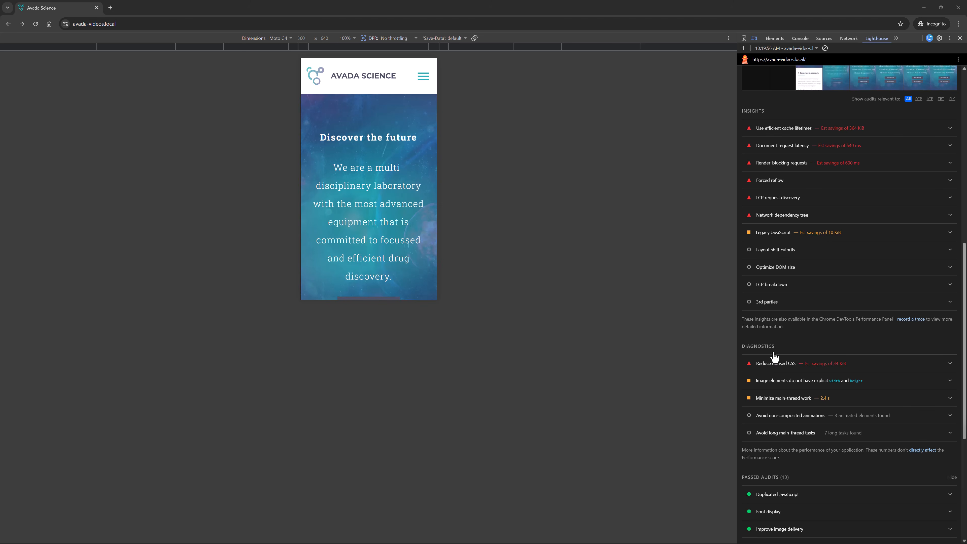
scroll(772, 352, up, 11)
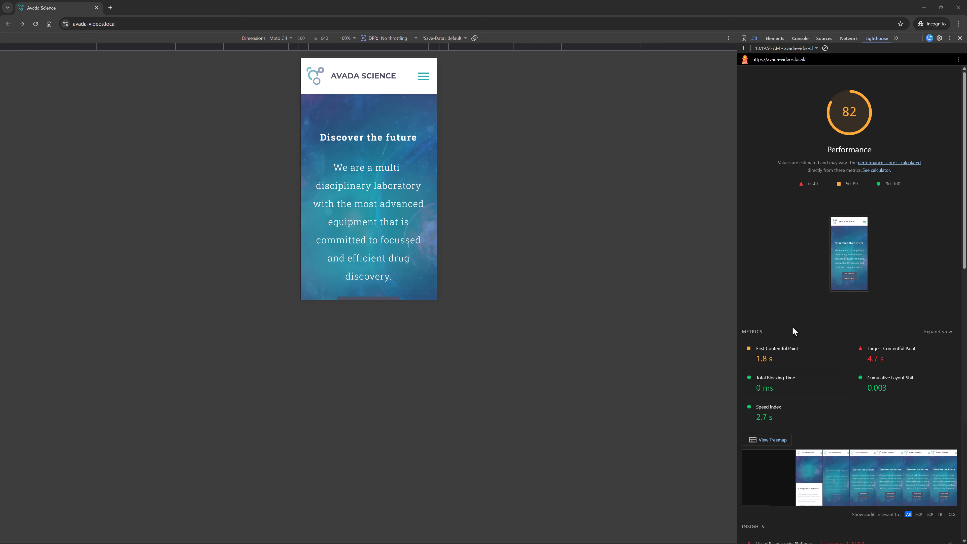
click(959, 38)
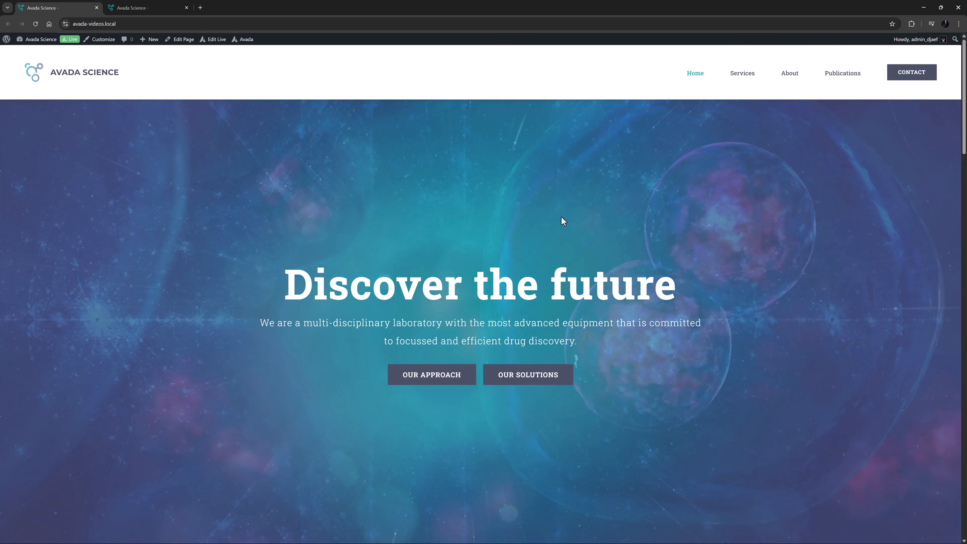
Step: Switch to the homepage in the Avada Live builder and set the page's Slider Type to No Slider
click(149, 8)
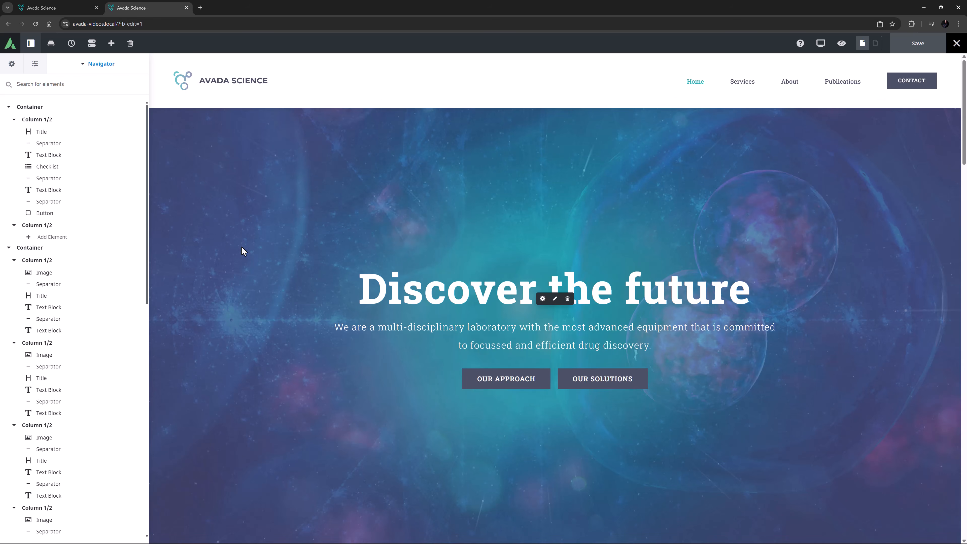
click(34, 64)
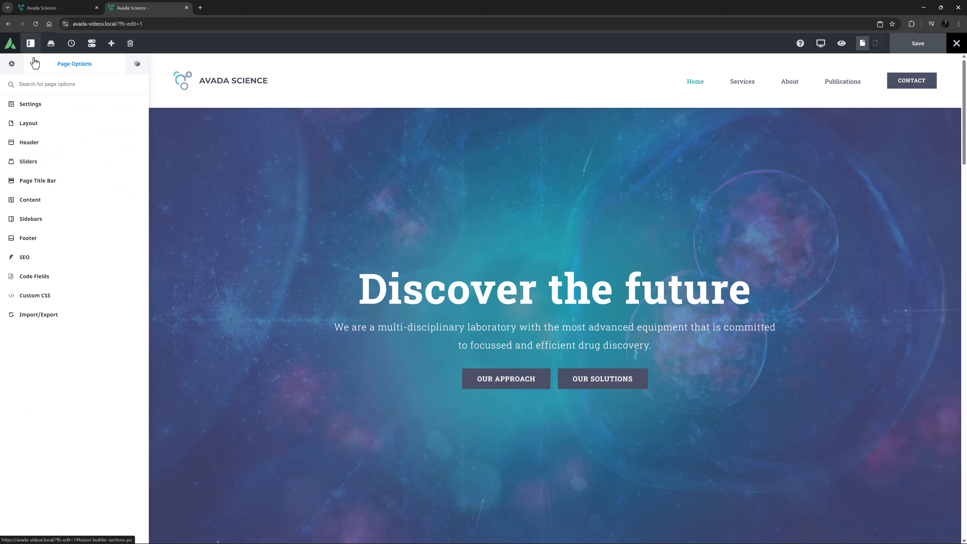
click(31, 162)
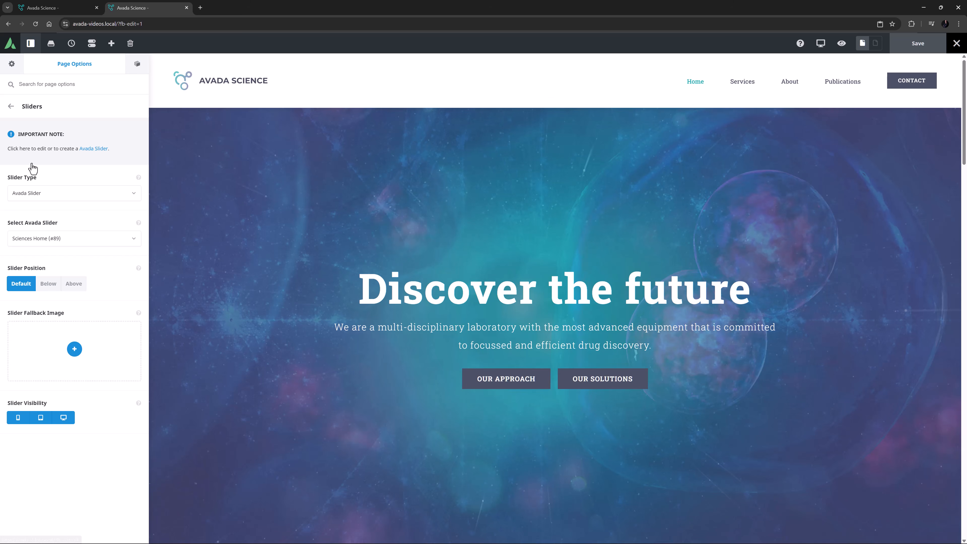
click(32, 194)
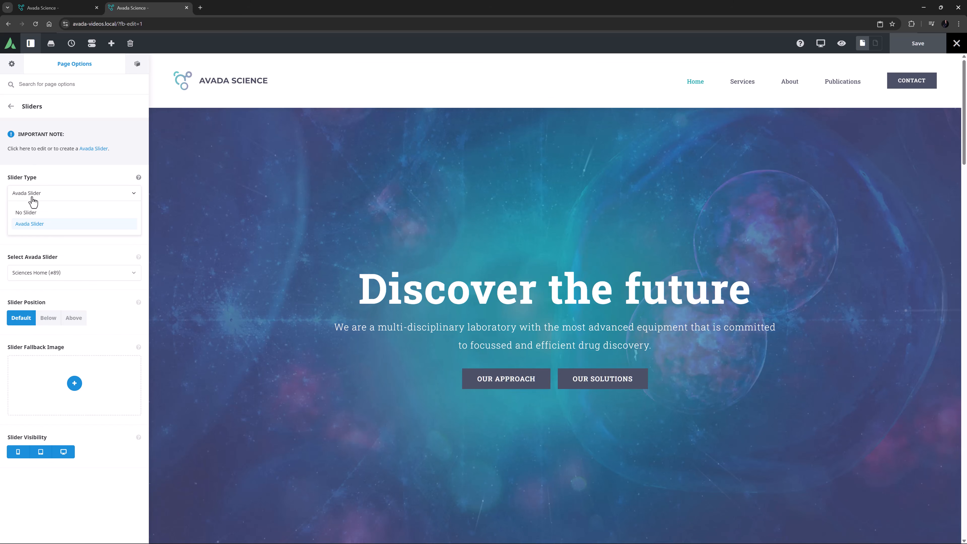
click(33, 220)
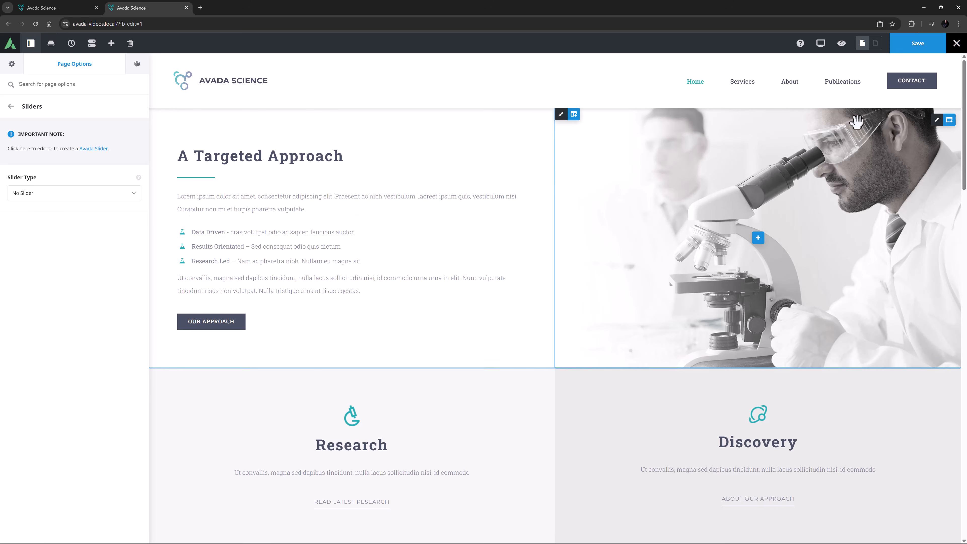
Step: Add a new container with one full-width column and move it above the "A Targeted Approach" container
click(931, 122)
click(196, 138)
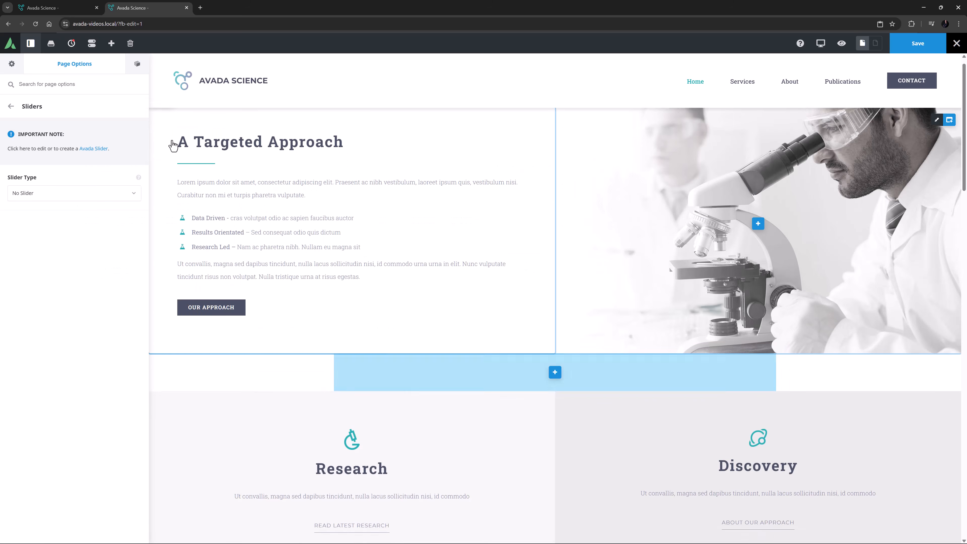
drag(905, 379, 931, 119)
Step: Give the new container a Minimum Height of calc( 100vh - 150px ) and set its Column Alignment to Center
click(934, 119)
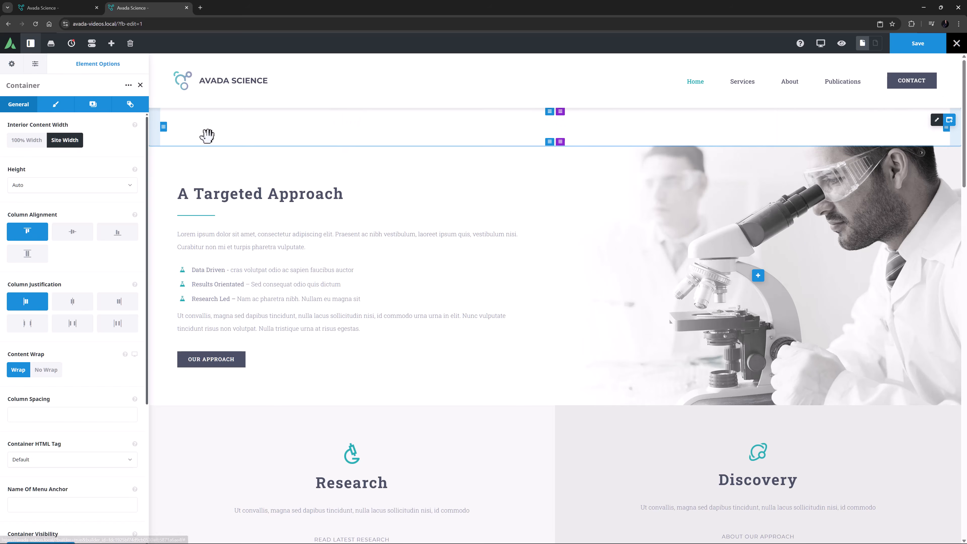
click(29, 185)
click(31, 227)
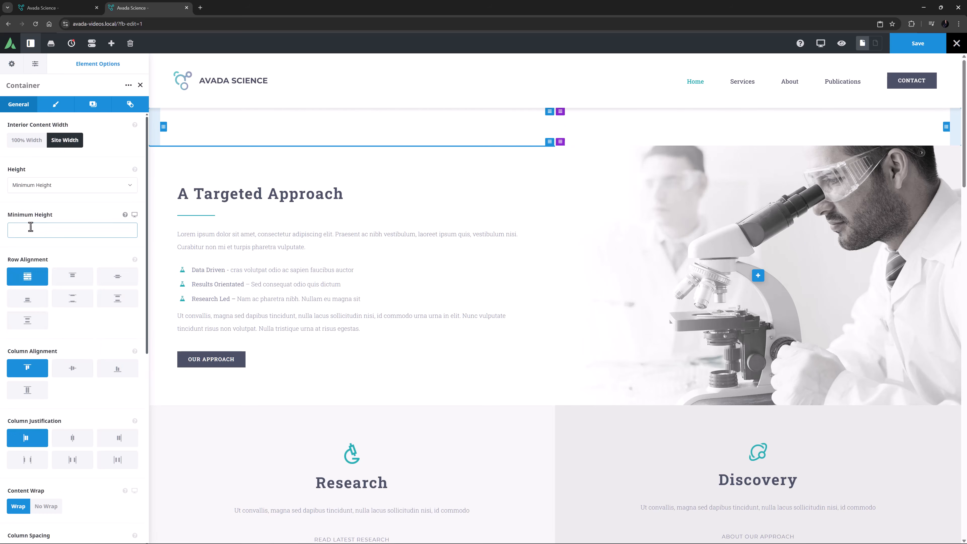
click(26, 229)
text(calc( 100vh - 150px ))
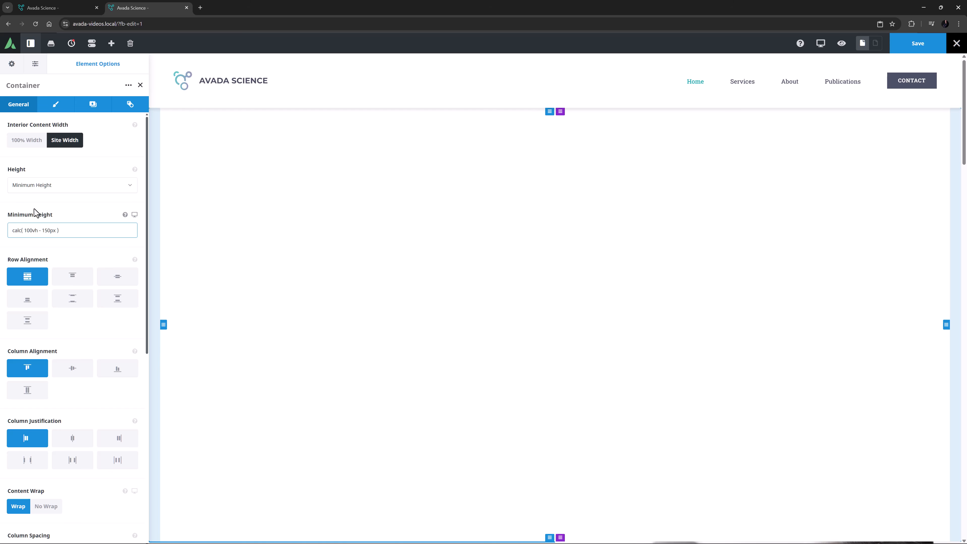
click(73, 371)
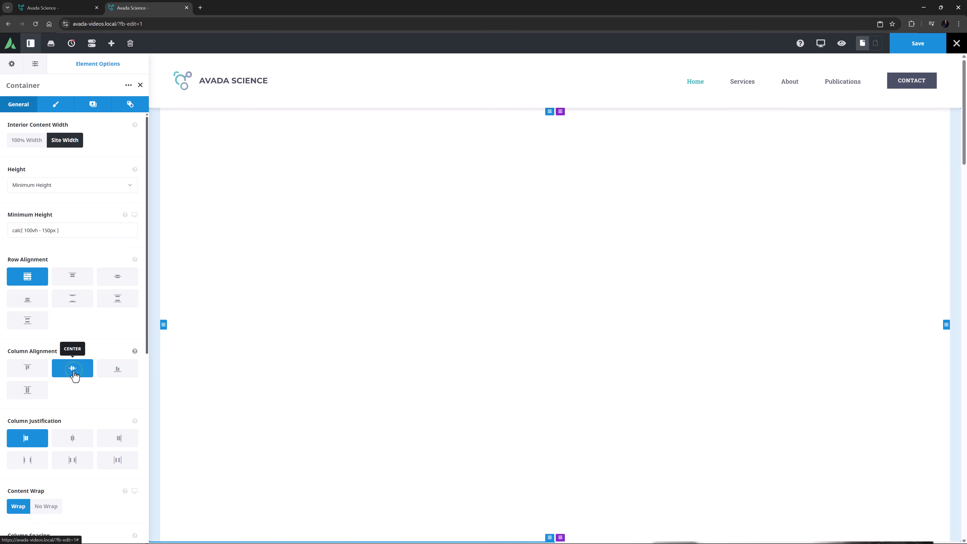
Step: Set the container's top and bottom padding to 4vw
click(56, 104)
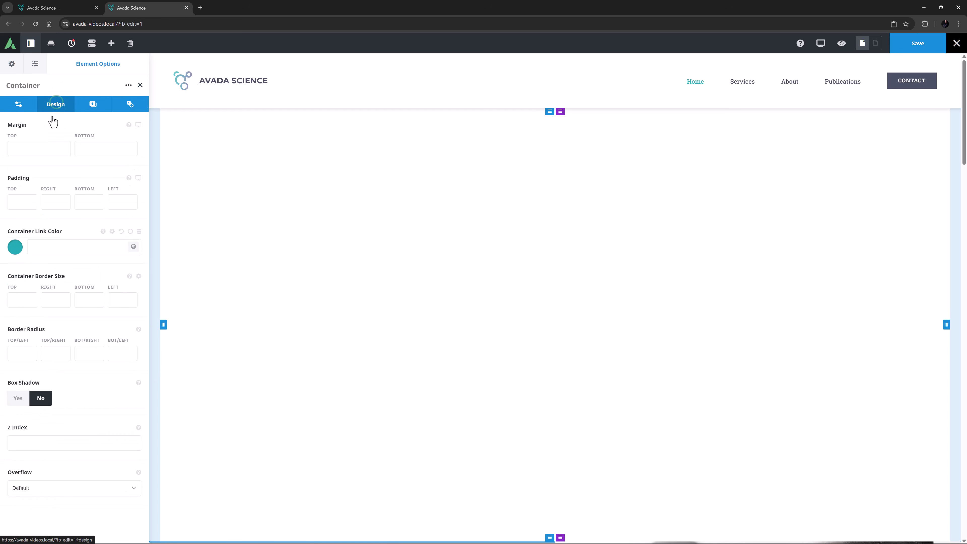
click(24, 203)
text(4vw)
key(Tab)
key(Tab)
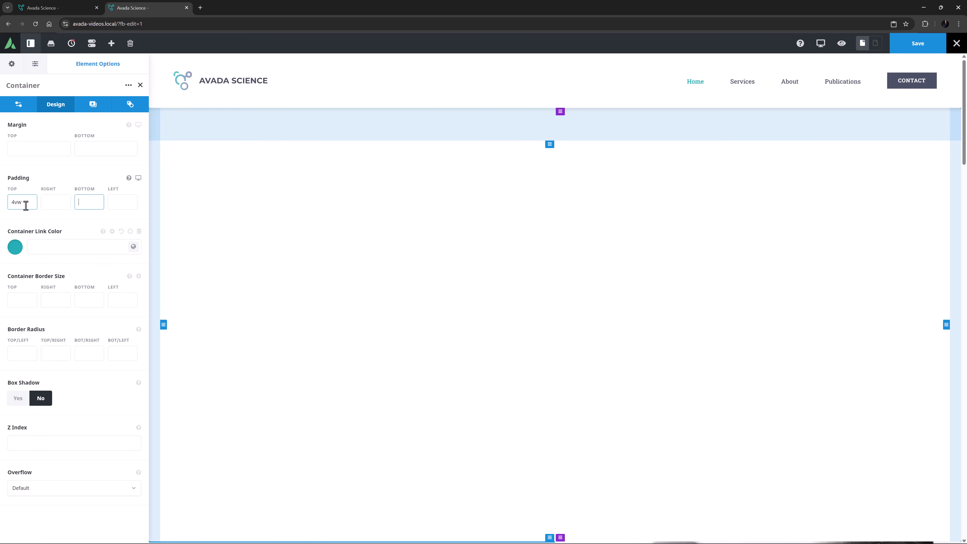
text(4vw)
key(Tab)
Step: Set the "Cell Division" image from the Media Library as the container's background image
click(91, 104)
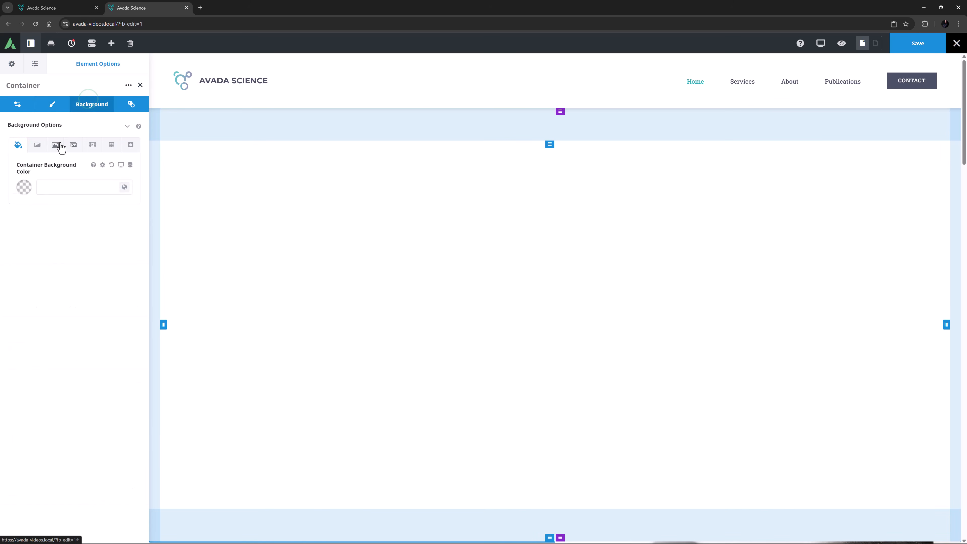
click(60, 147)
click(74, 206)
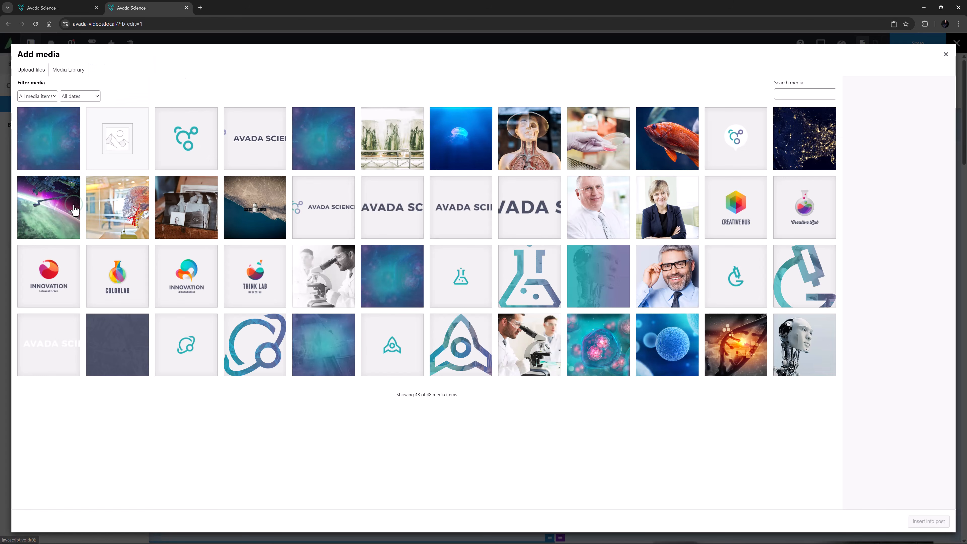
click(326, 144)
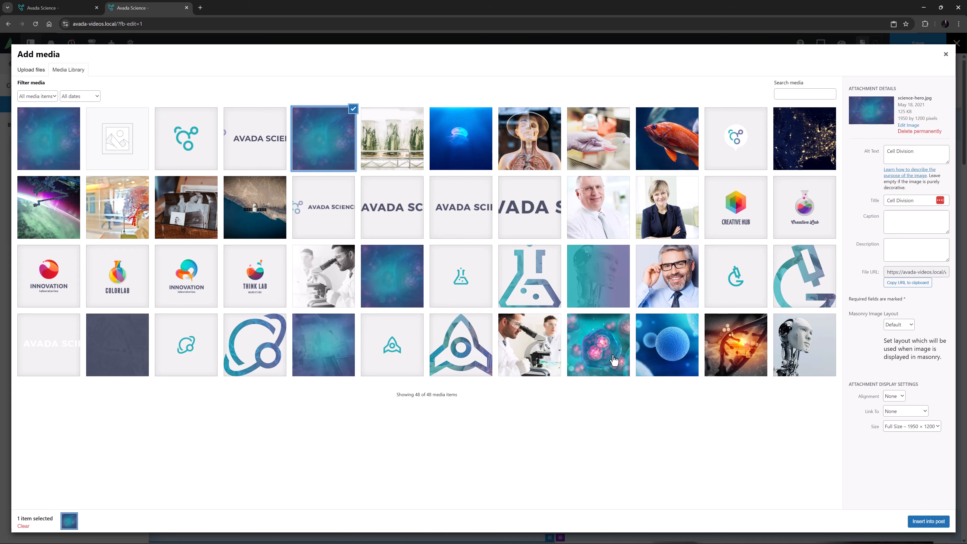
click(923, 520)
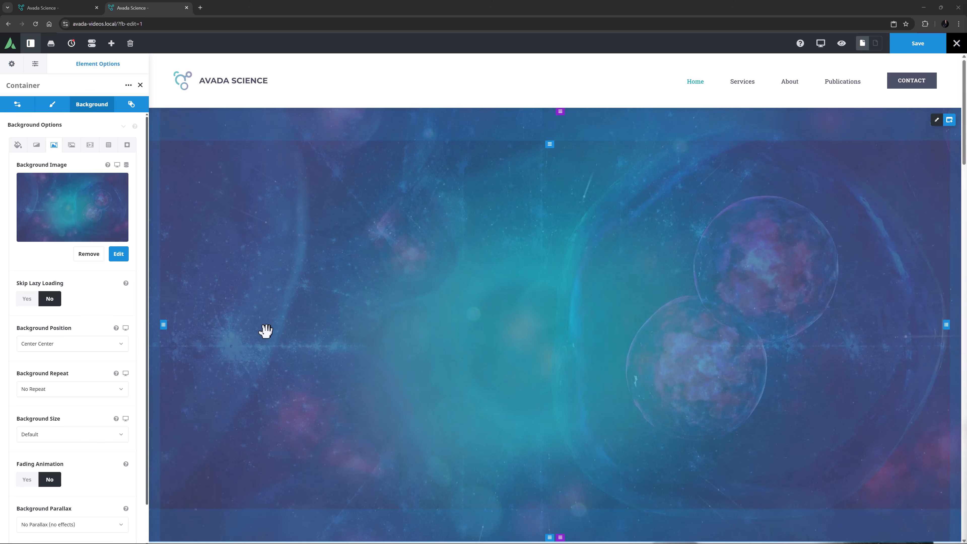
Step: Set Skip Lazy Loading to Yes for the background image and Background Parallax to Fixed
click(27, 299)
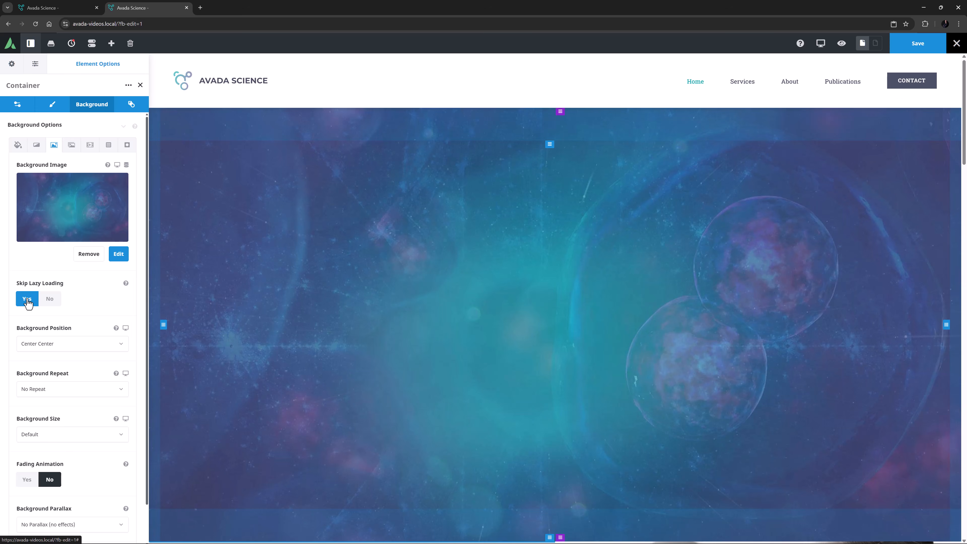
click(71, 524)
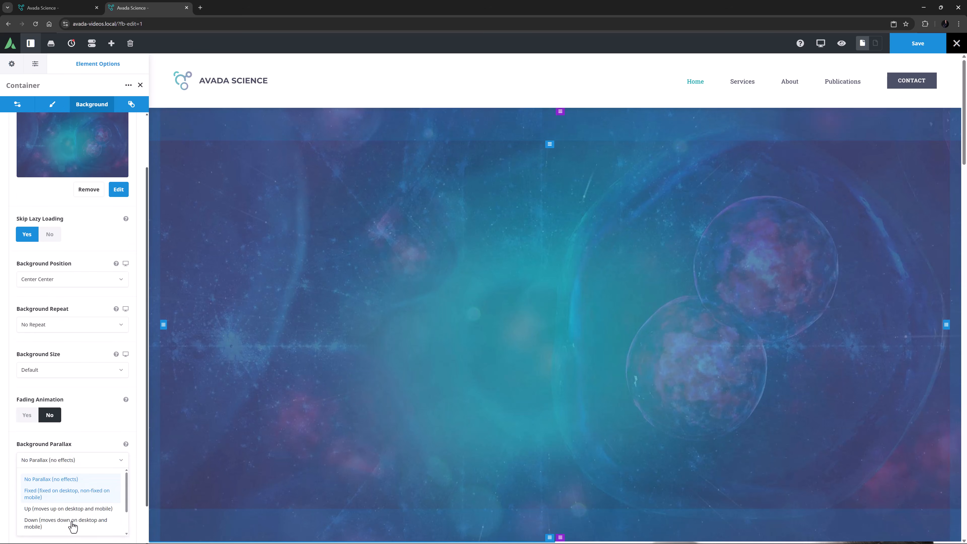
click(65, 494)
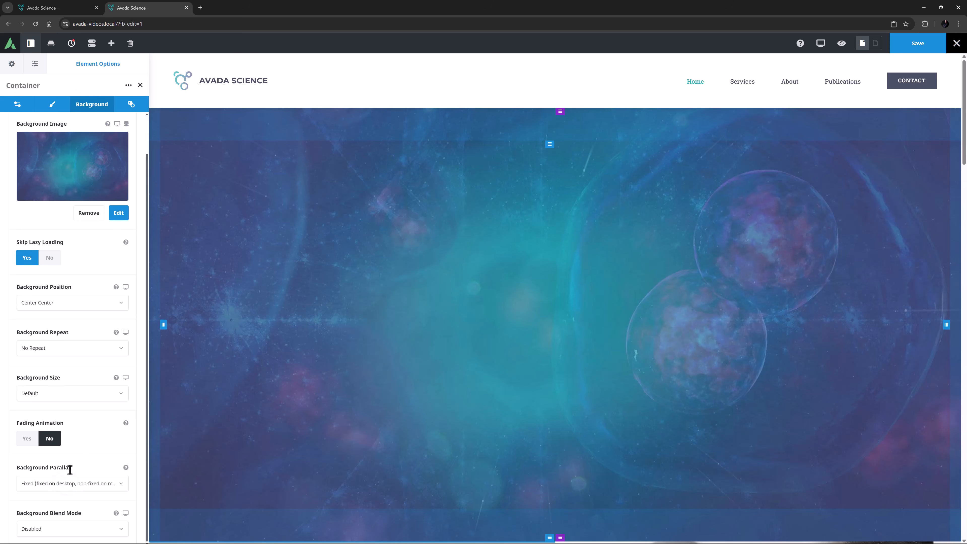
scroll(73, 464, up, 1)
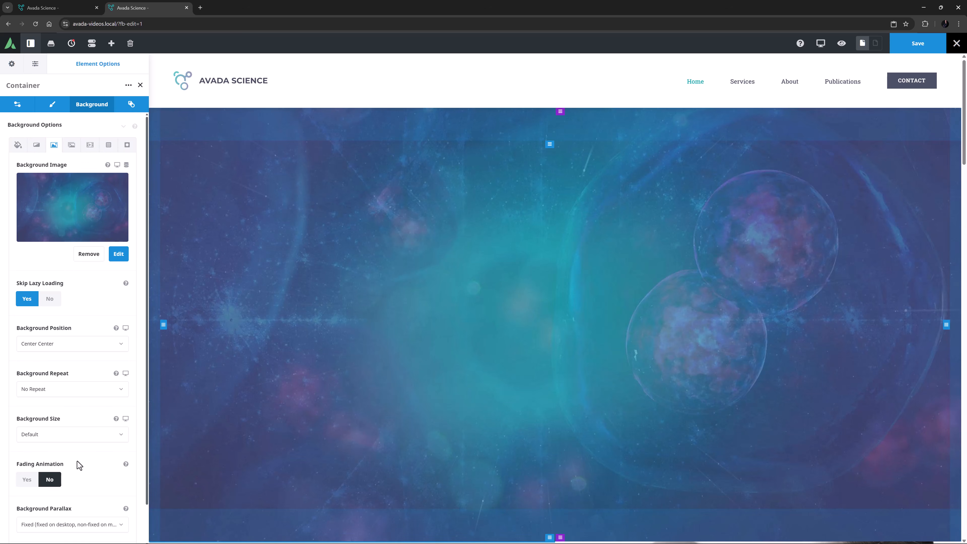
Step: Add the saved Hero Title and Hero Text Block library elements to the new container's column
click(555, 326)
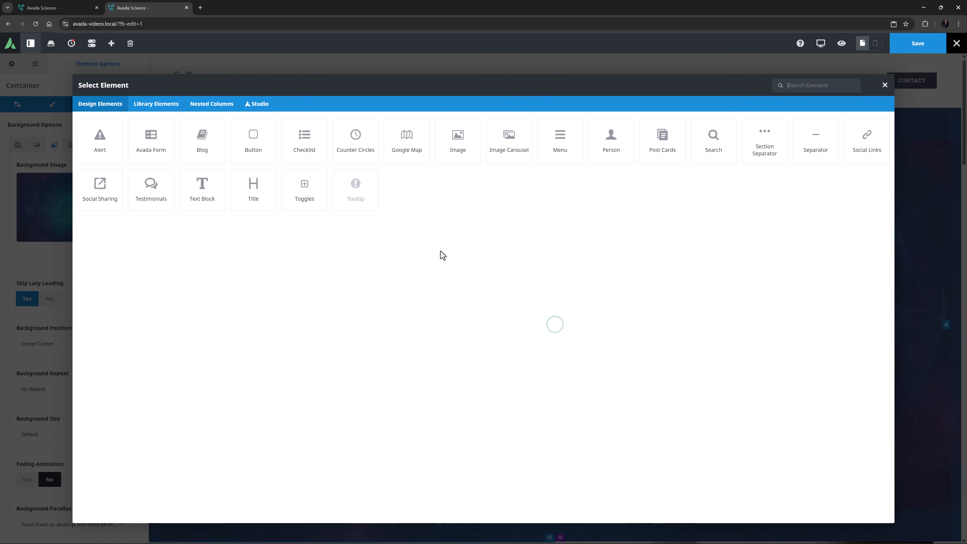
click(156, 106)
click(655, 132)
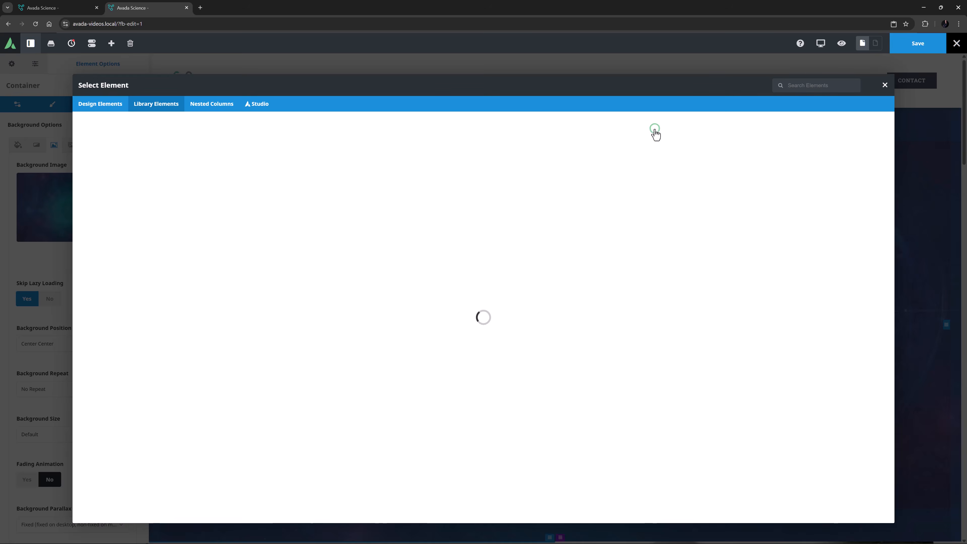
click(554, 323)
click(164, 104)
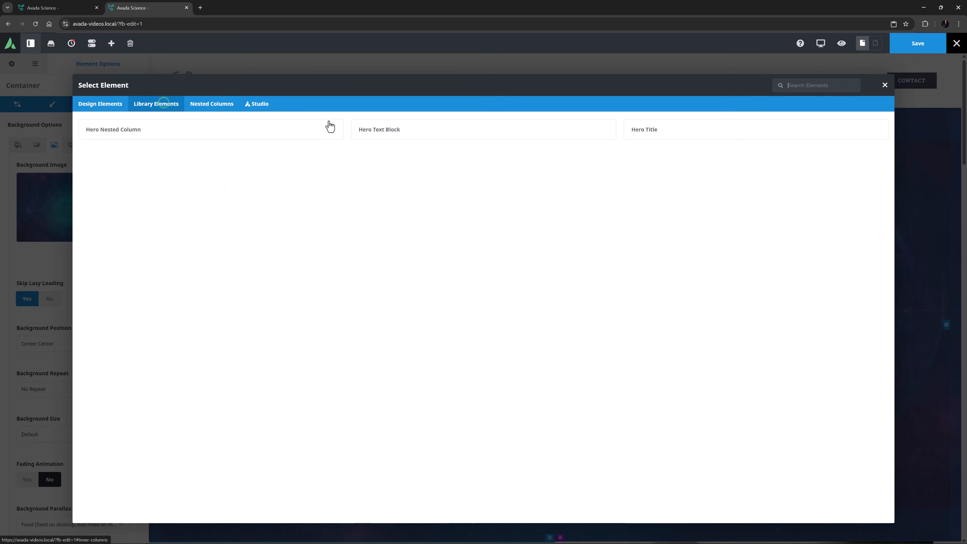
click(366, 128)
Step: Add the saved Hero Nested Column library element below the text block in the hero container's column
click(562, 352)
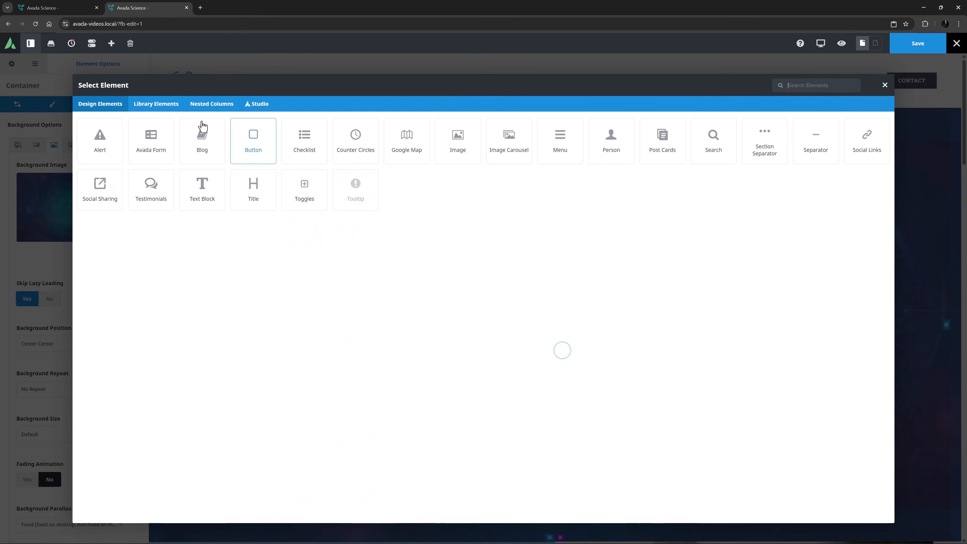
click(156, 104)
click(147, 128)
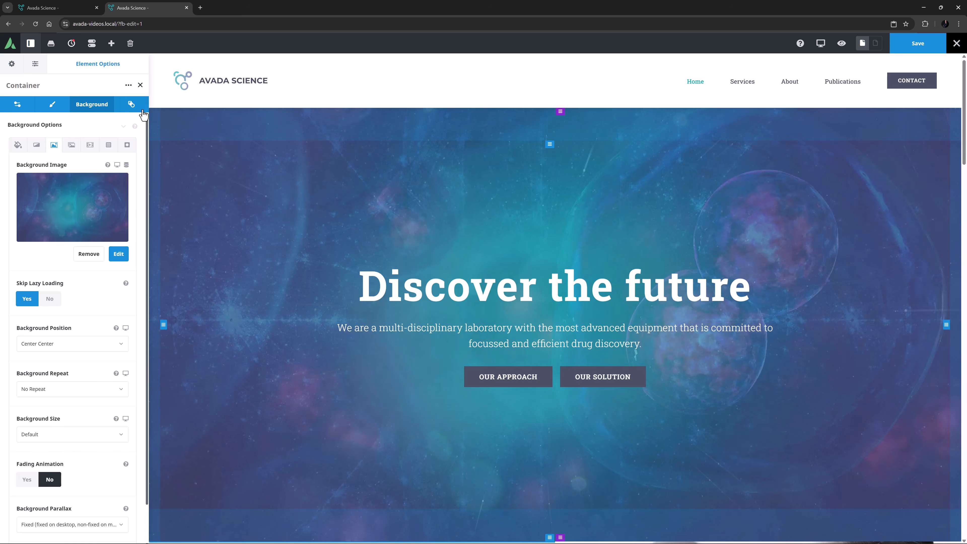
Step: Add a conditional rendering rule to the hero container with Device Type Not Equal To Mobile
click(131, 110)
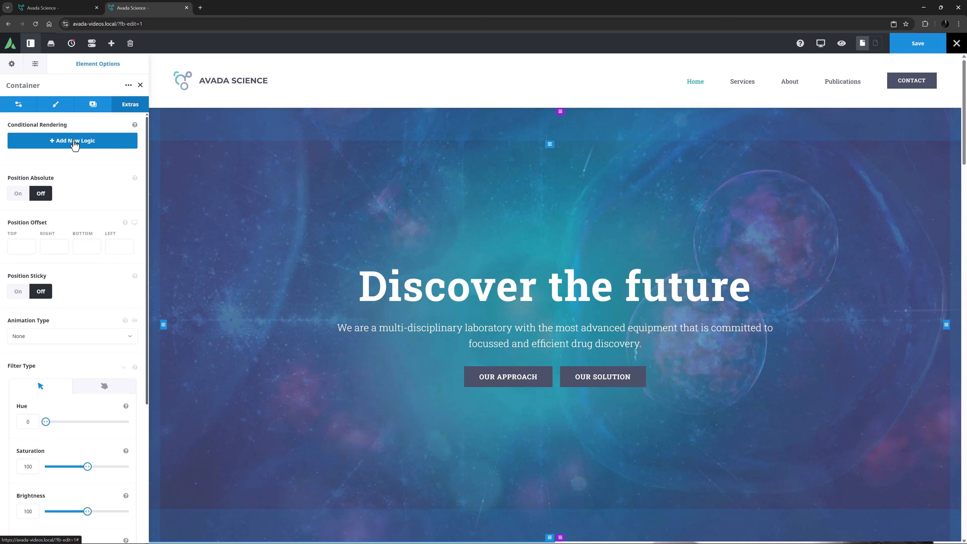
click(74, 144)
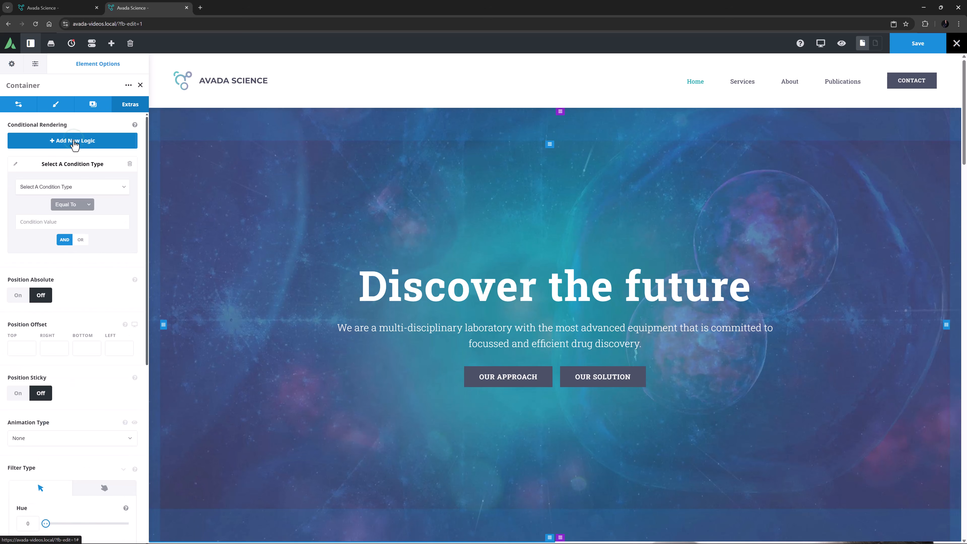
click(65, 186)
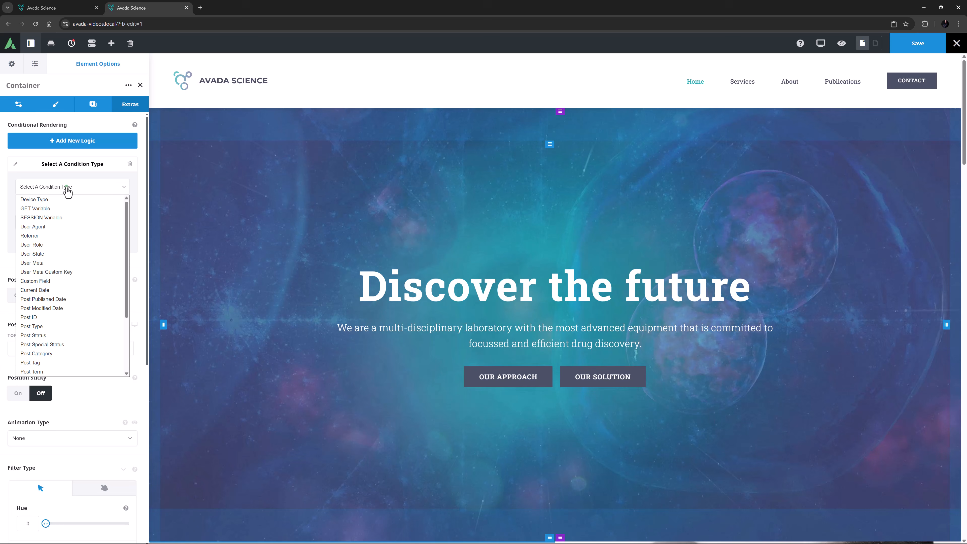
click(63, 199)
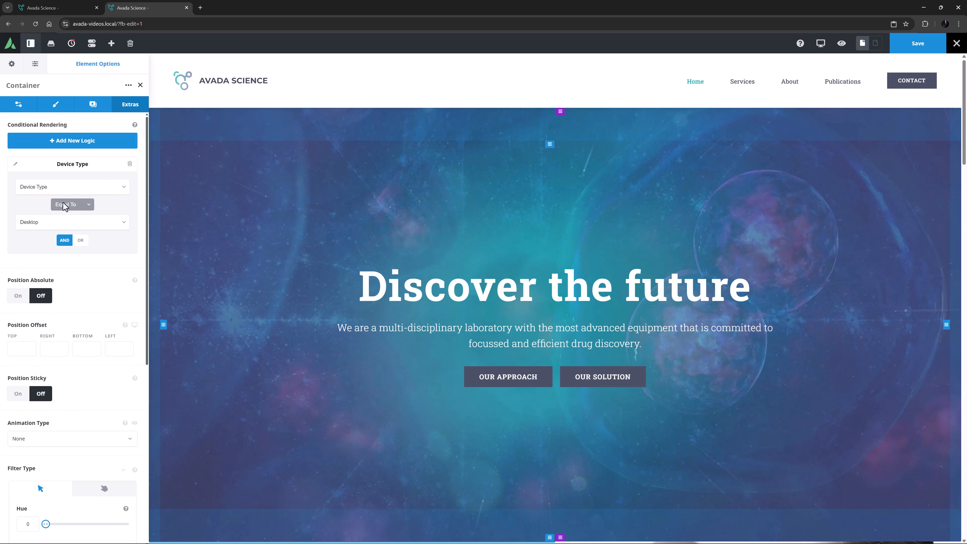
click(64, 207)
click(64, 225)
click(65, 222)
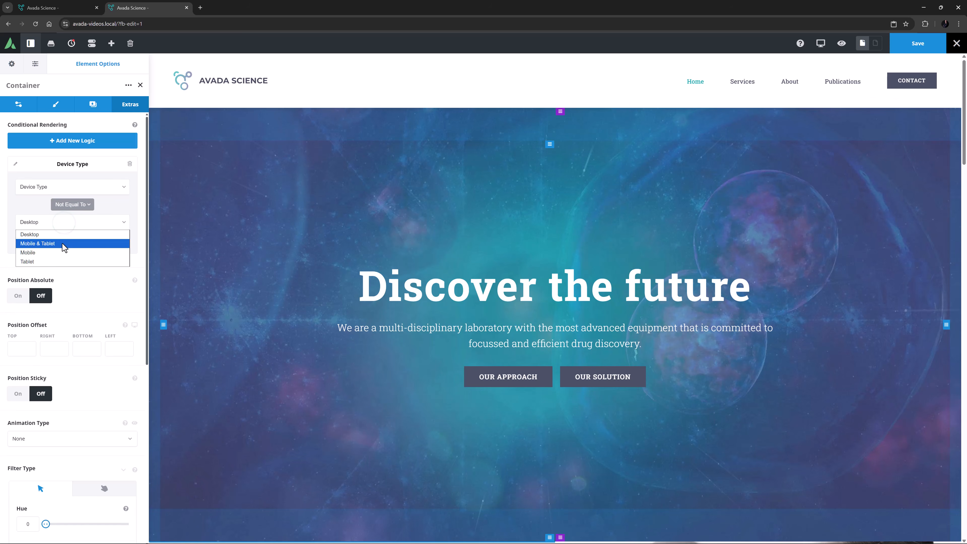
click(61, 253)
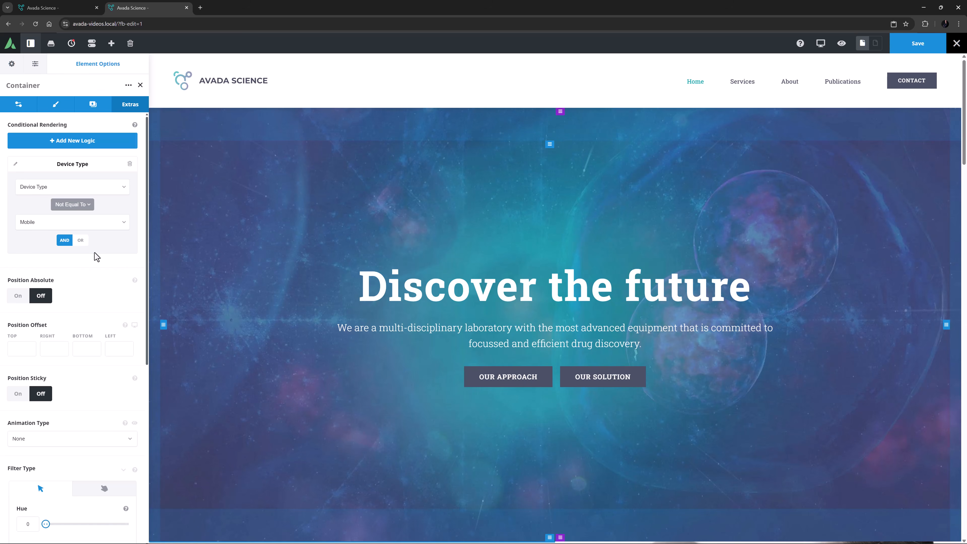
Step: Insert a new single-column container directly below the desktop hero container
mouse_move(855, 172)
click(943, 121)
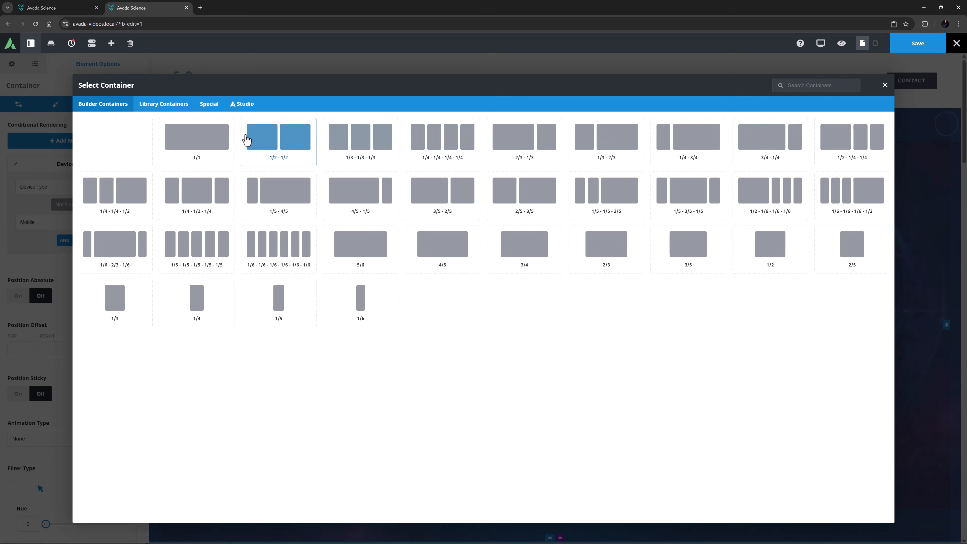
click(249, 136)
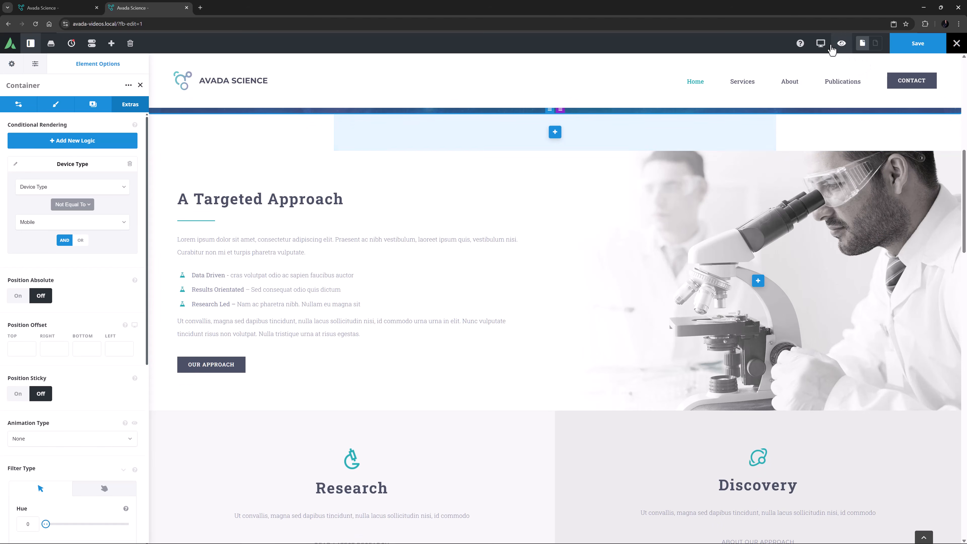
Step: Switch the preview to mobile and set the new container's Interior Content Width to 100% Width
mouse_move(820, 43)
click(820, 64)
scroll(565, 268, up, 10)
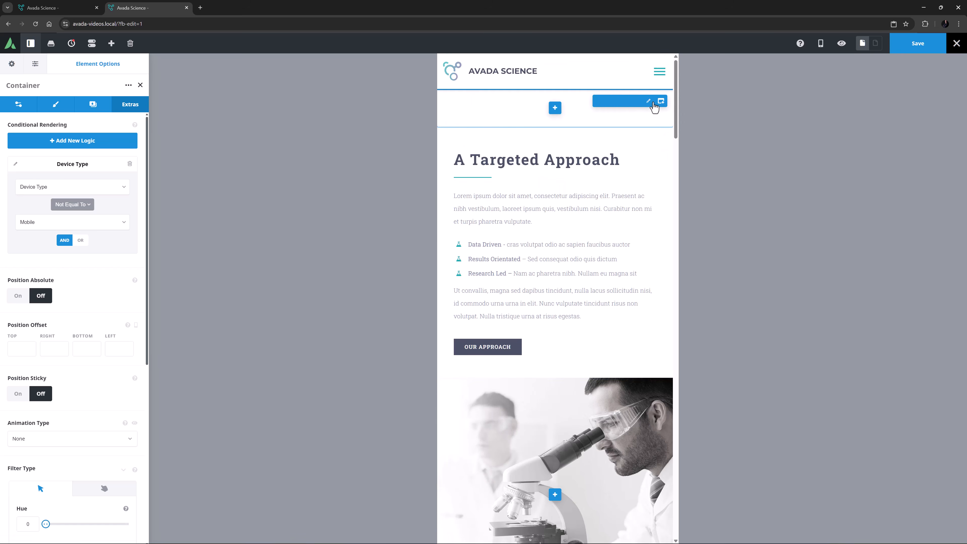
click(651, 102)
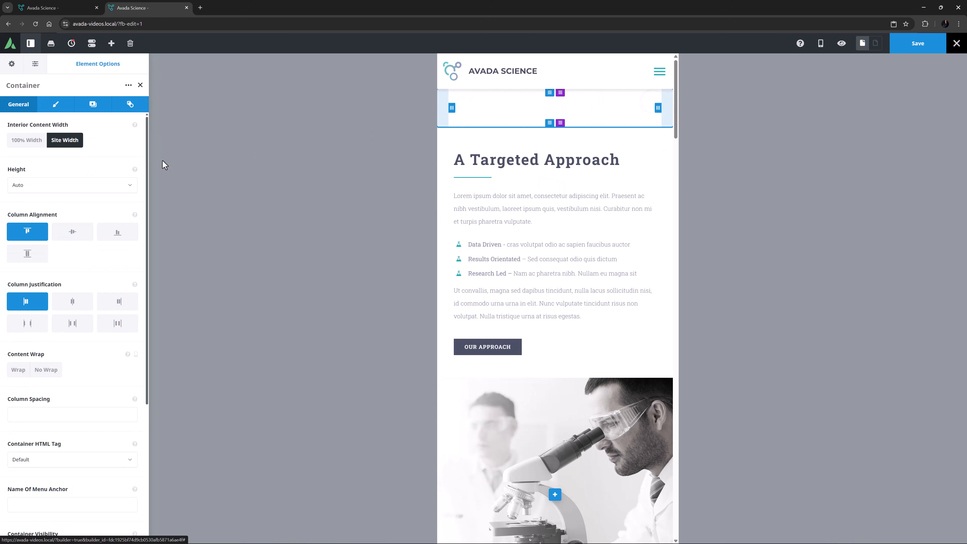
click(33, 144)
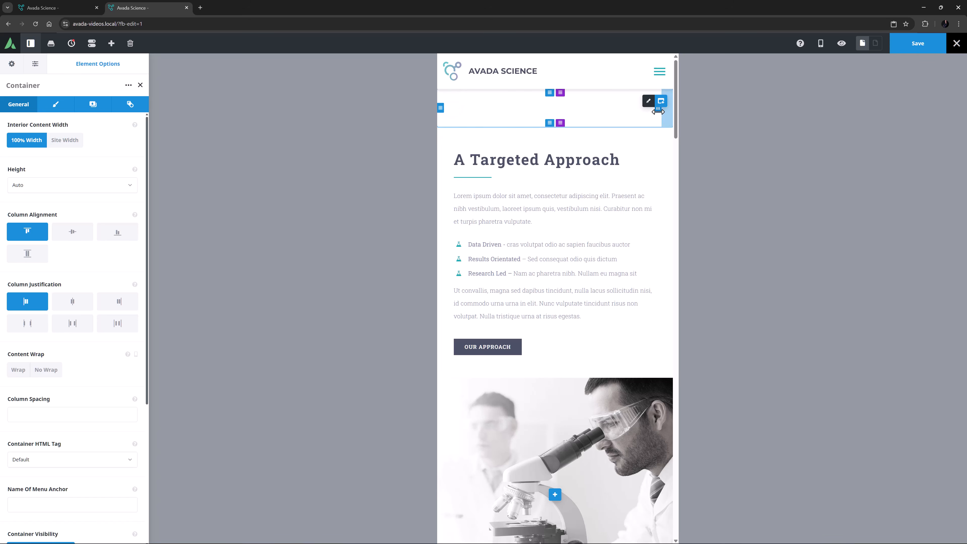
Step: Add a conditional rendering rule to the new container with Device Type Equal To Mobile
click(124, 101)
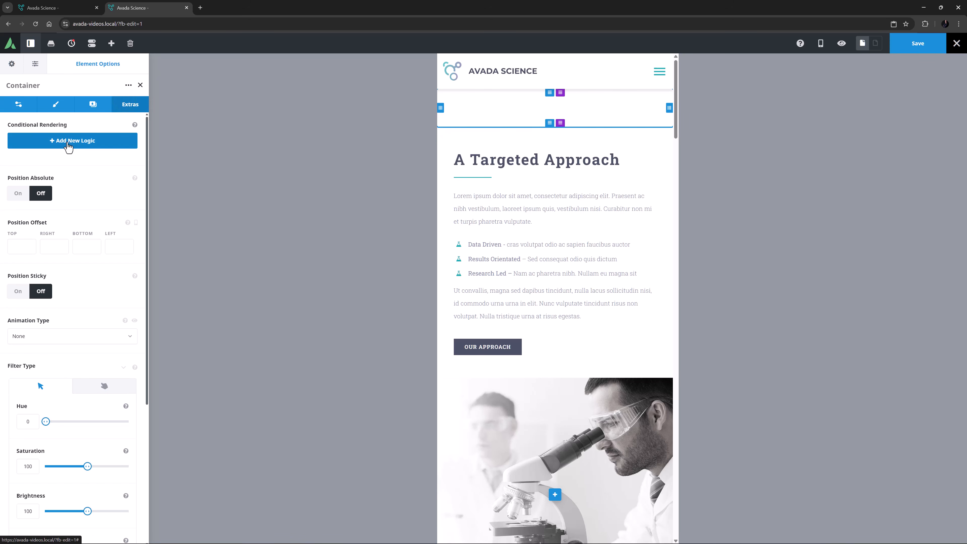
click(68, 146)
click(59, 185)
click(59, 199)
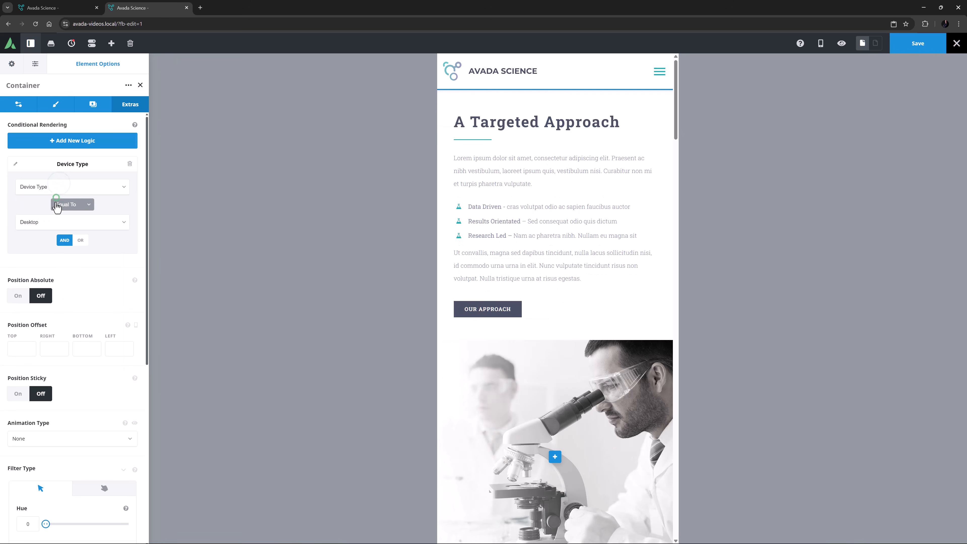
click(55, 221)
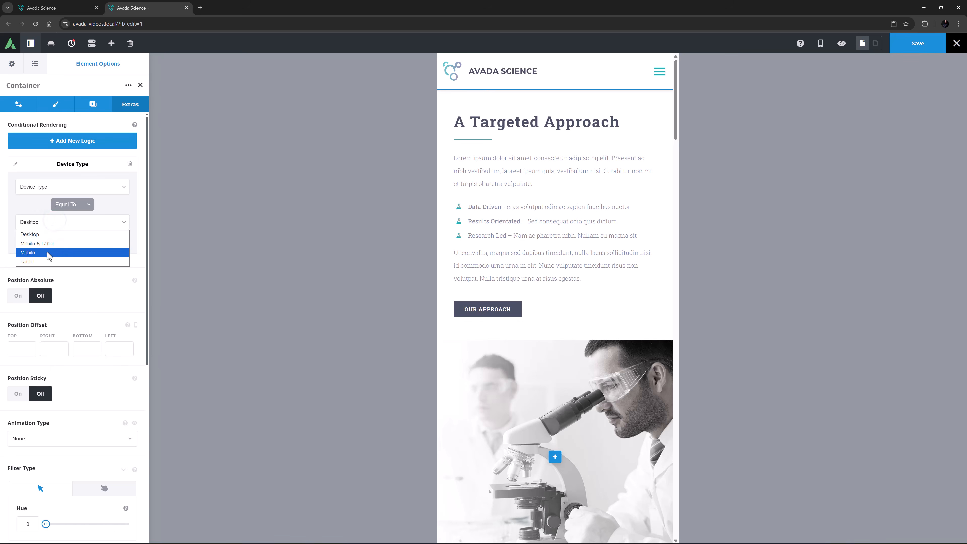
click(46, 251)
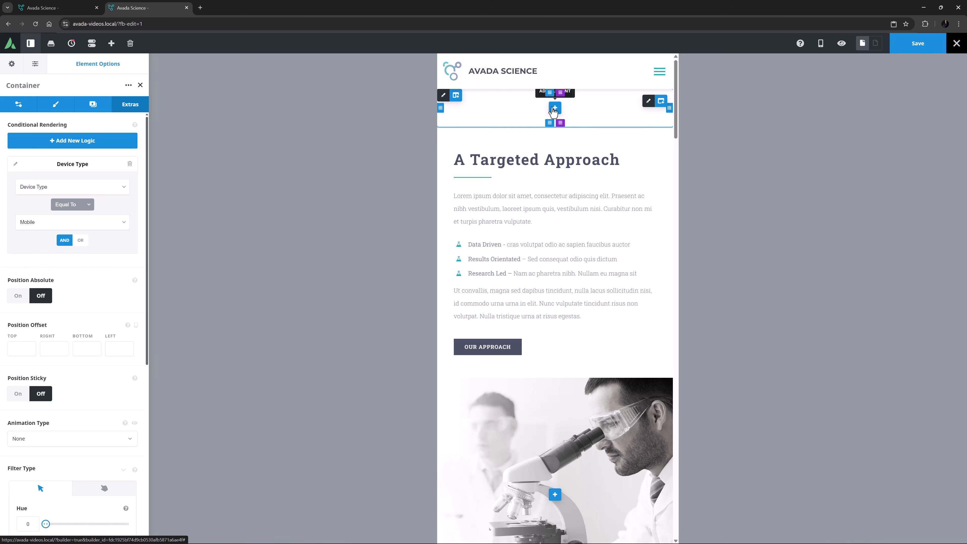
Step: Add an Image element with the "Cell Division 2" picture to the mobile container, using High Fetch Priority and Skip Lazy Loading set to Yes
click(553, 109)
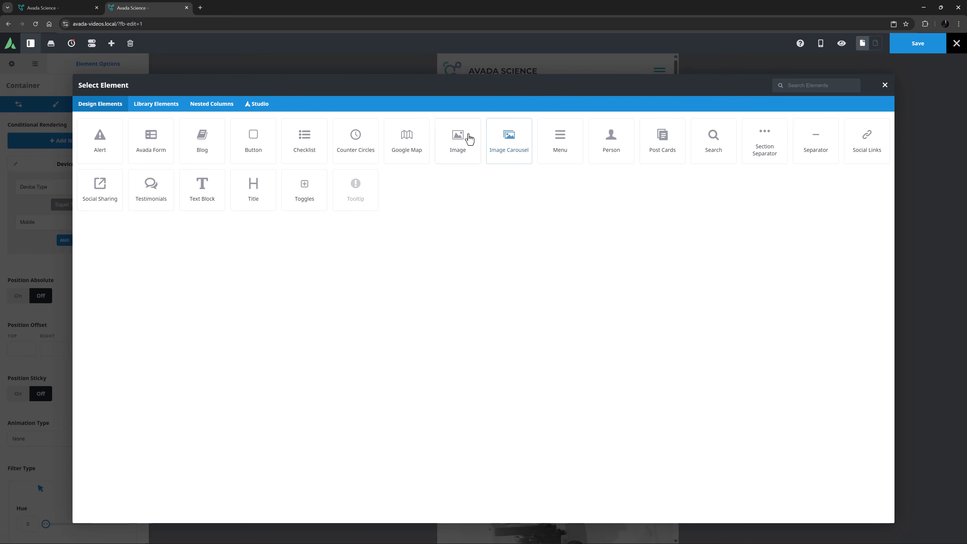
click(458, 139)
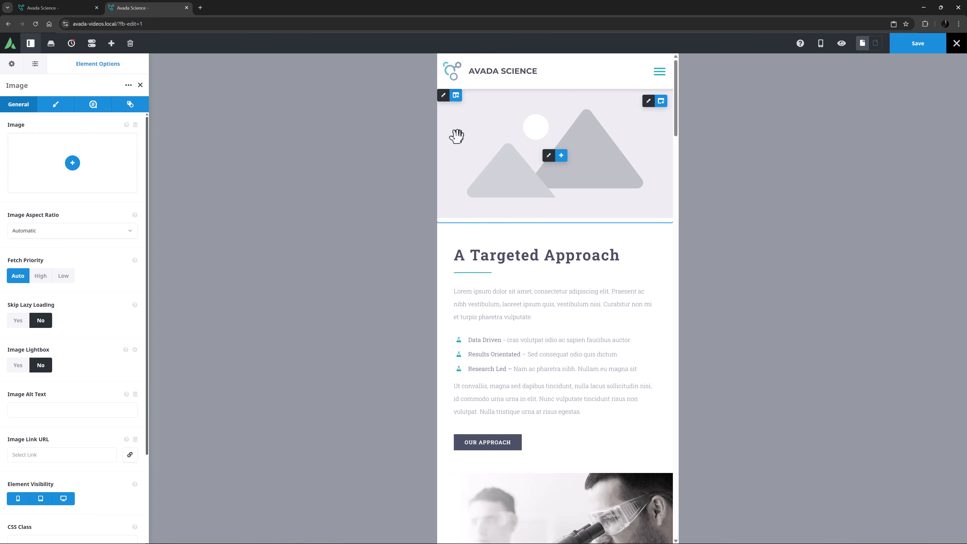
click(72, 163)
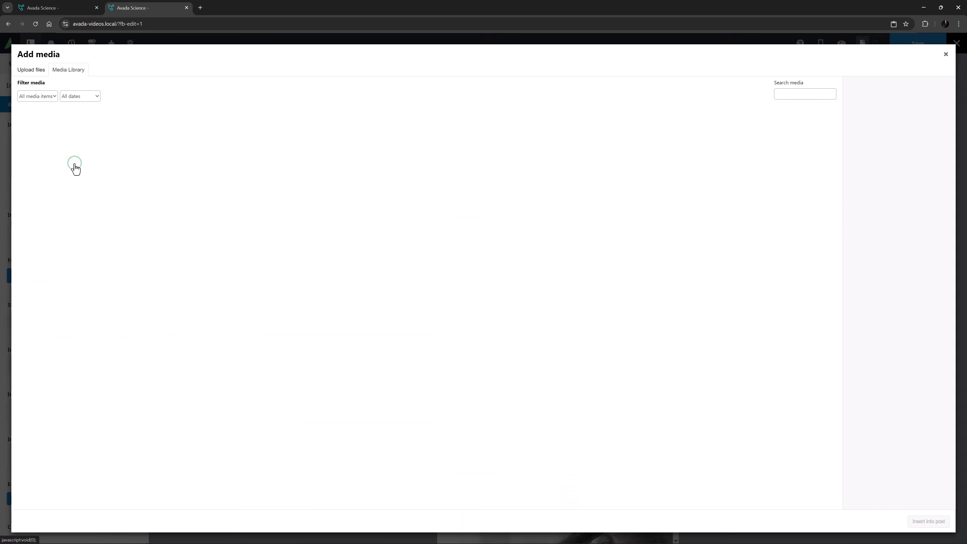
click(586, 346)
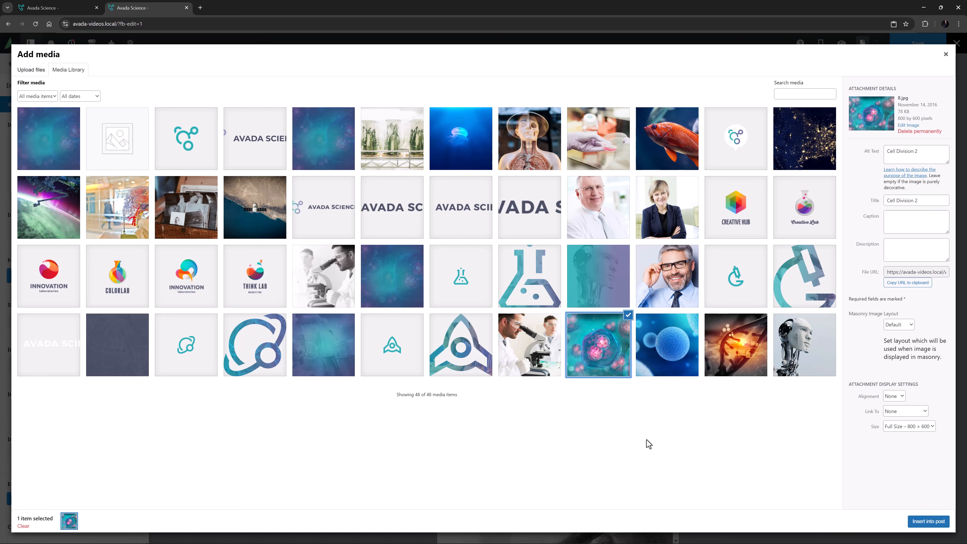
click(927, 521)
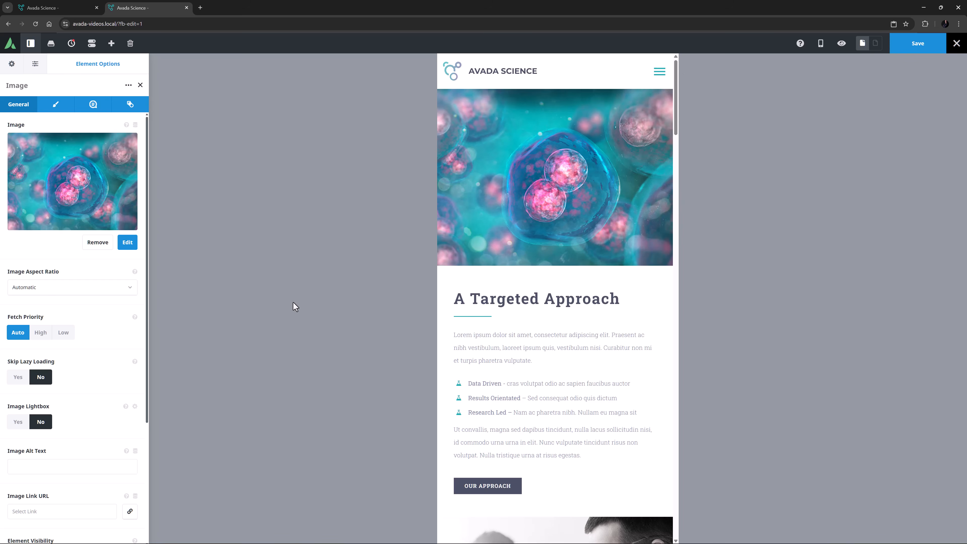
click(42, 333)
click(18, 378)
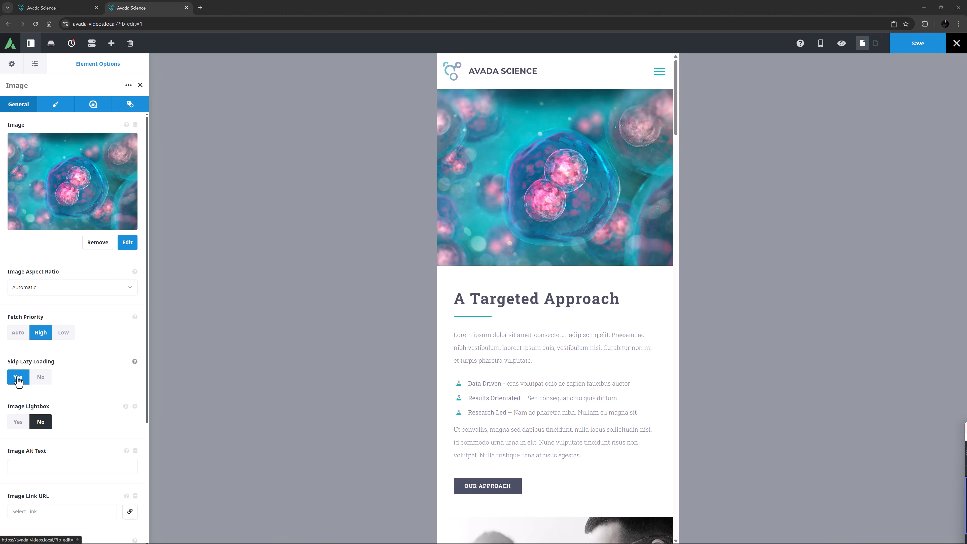
Step: Insert the saved hero text container from the library below the mobile image container
click(661, 101)
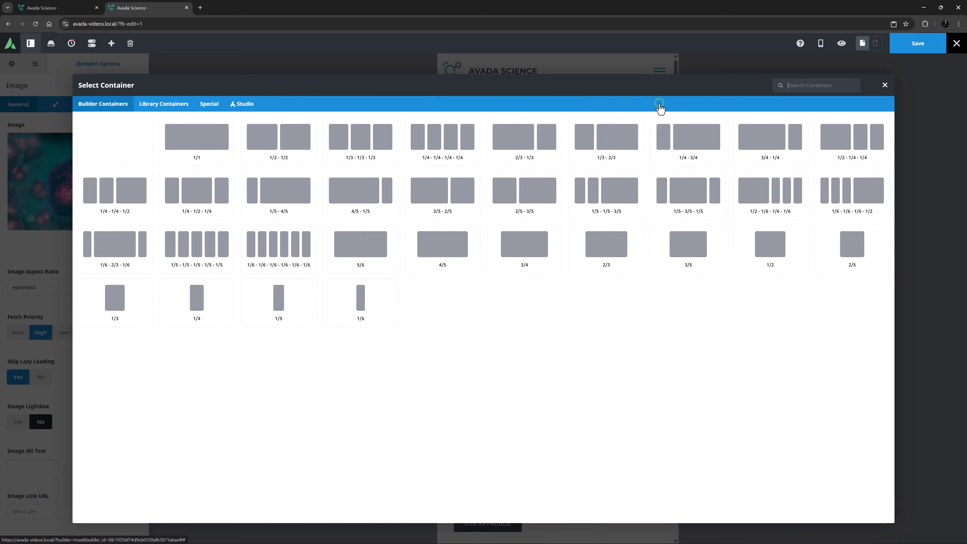
click(169, 103)
click(154, 139)
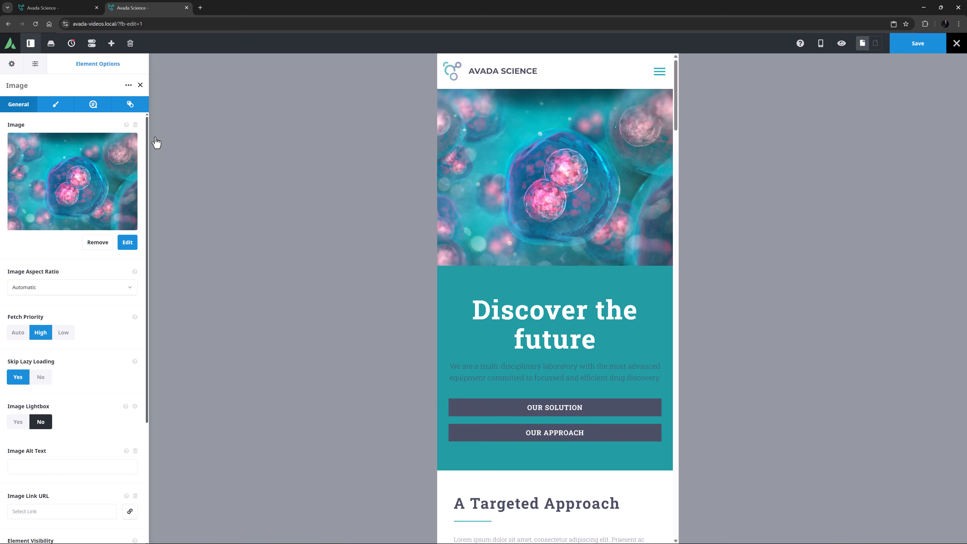
Step: Return the preview to desktop size and save the page
click(821, 44)
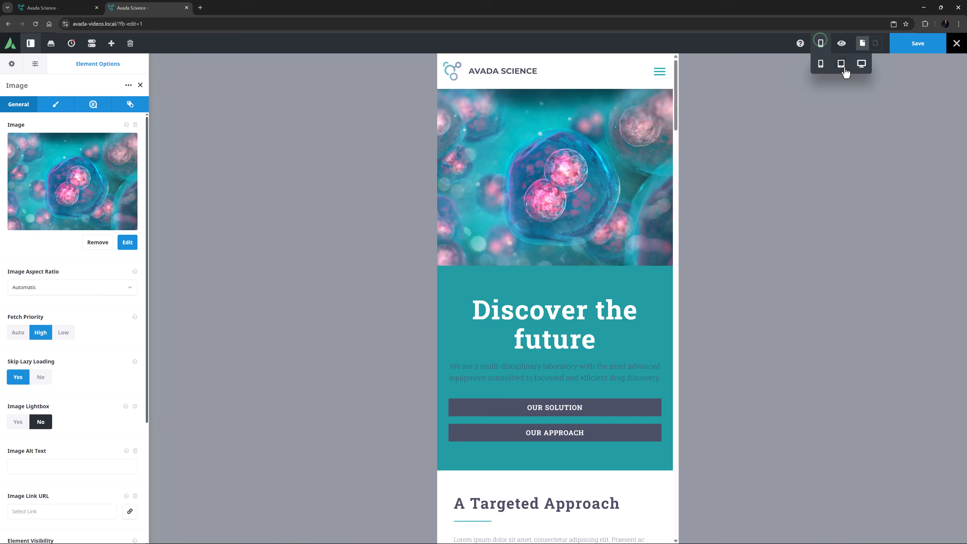
click(859, 68)
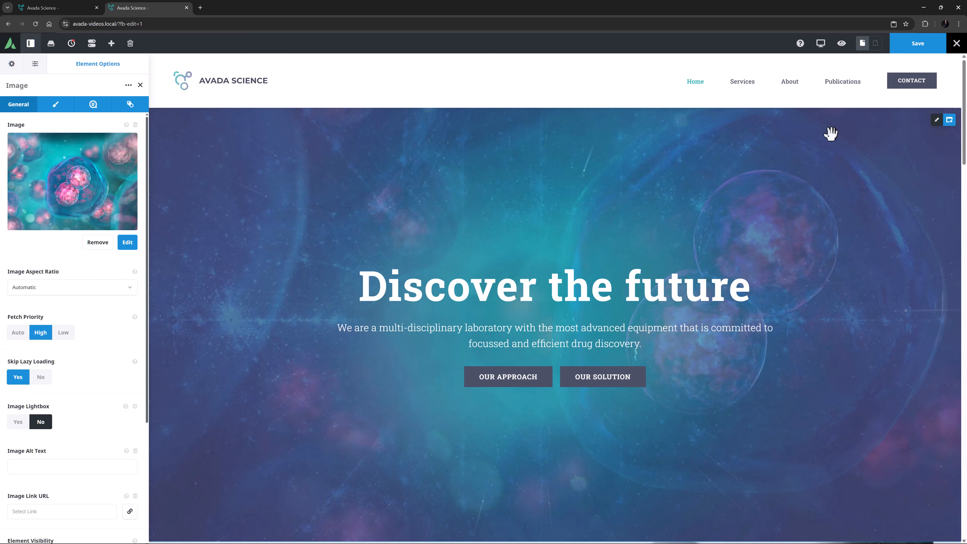
click(913, 45)
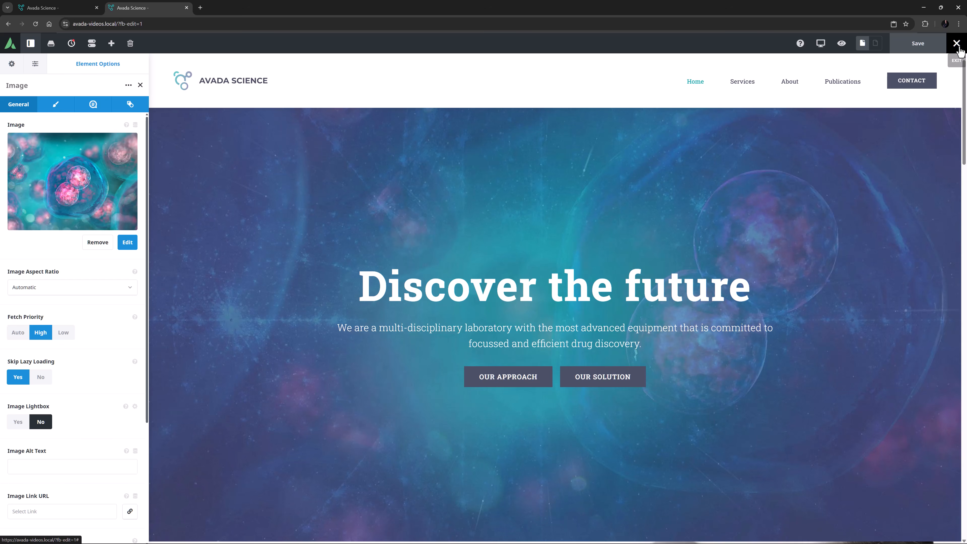
Step: Open the WordPress dashboard in a new tab and regenerate the Homepage's critical CSS from Avada's maintenance tools
click(956, 44)
click(924, 85)
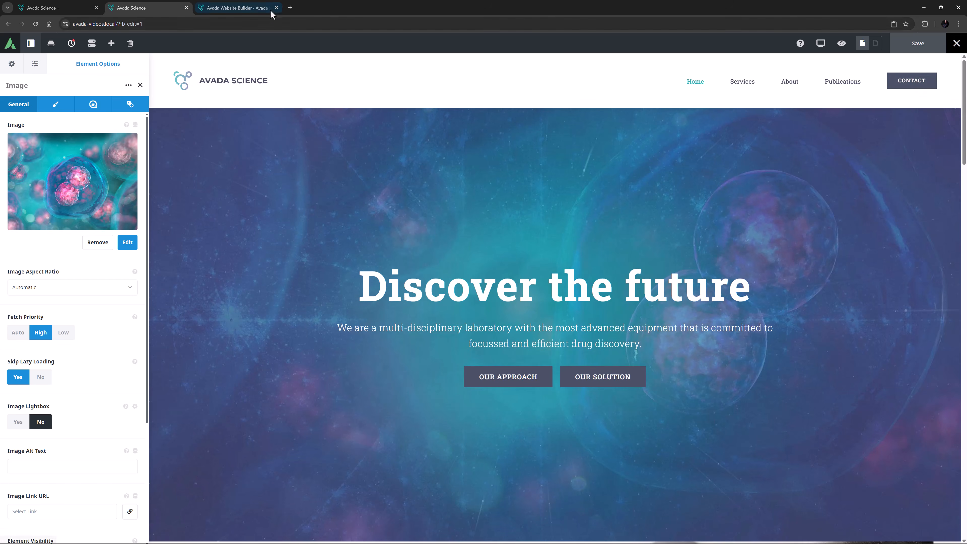
click(259, 9)
mouse_move(273, 68)
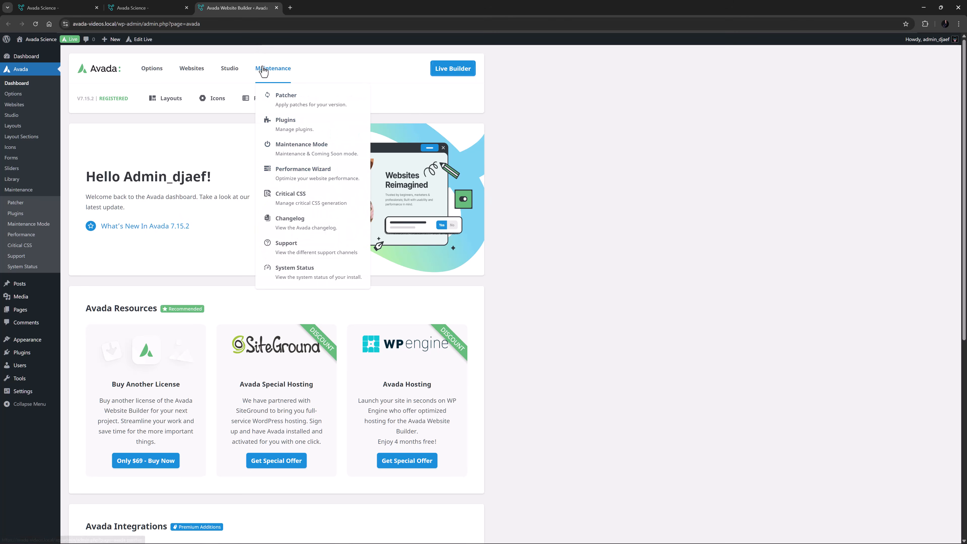
click(284, 192)
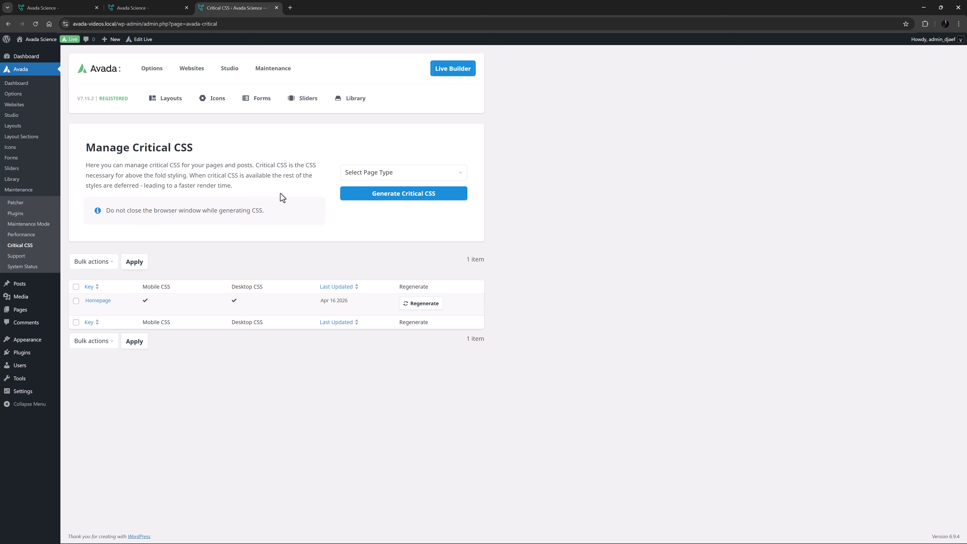
click(411, 306)
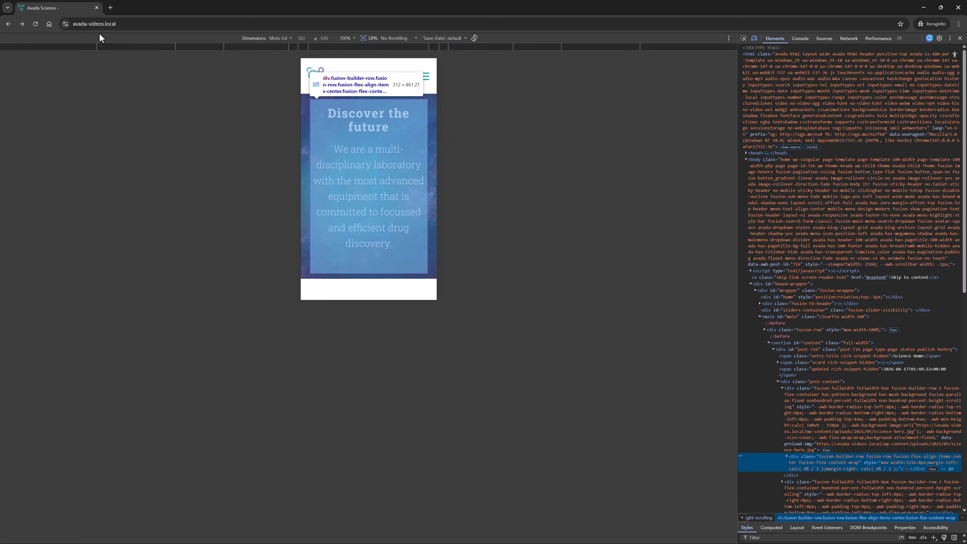
Step: In the incognito browser window, reload the homepage and run a Lighthouse performance audit for mobile
click(36, 24)
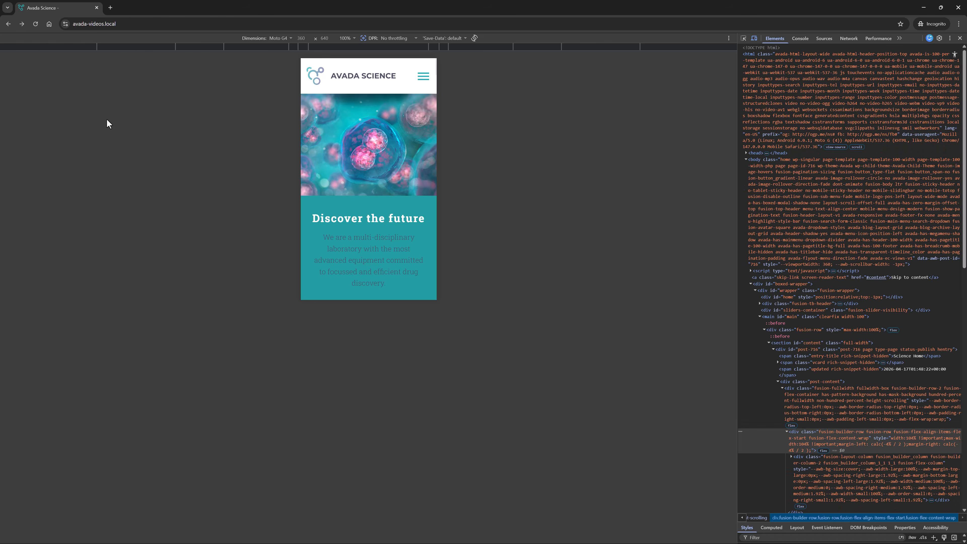
click(899, 38)
click(909, 82)
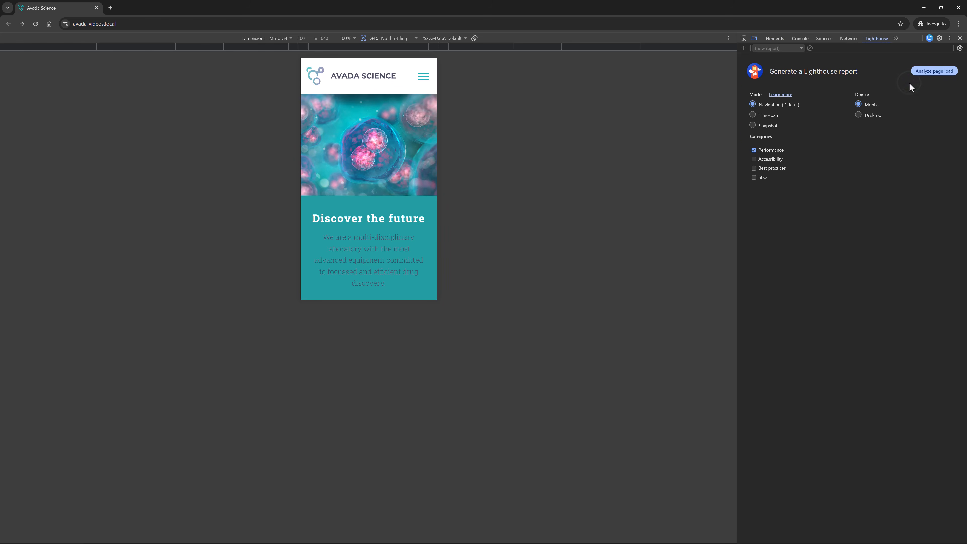
click(920, 71)
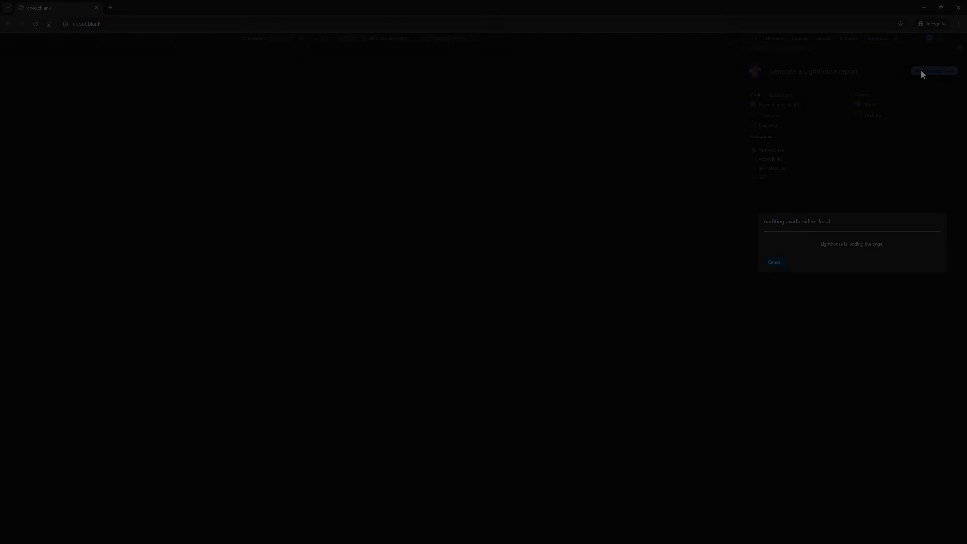